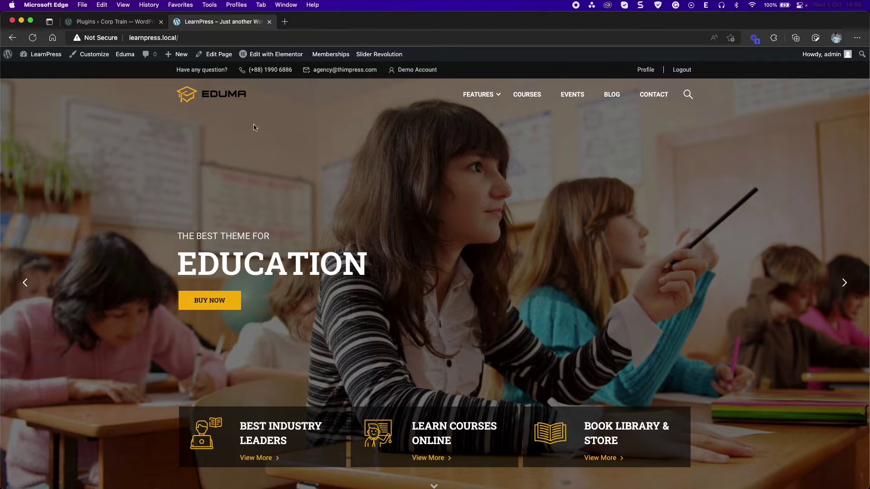
Go to Plugins > Add New in WordPress admin and reveal the Upload Plugin box
mouse_move(41, 55)
left_click(51, 71)
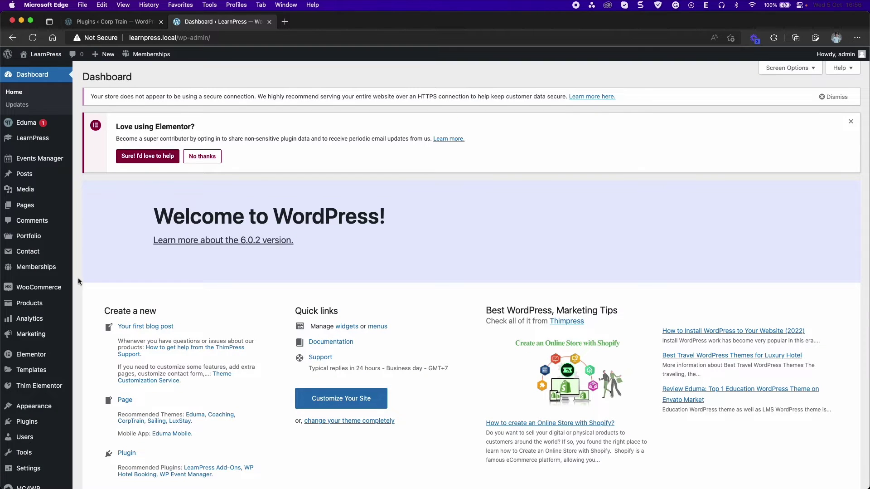
scroll(78, 280, "down", 5)
mouse_move(39, 382)
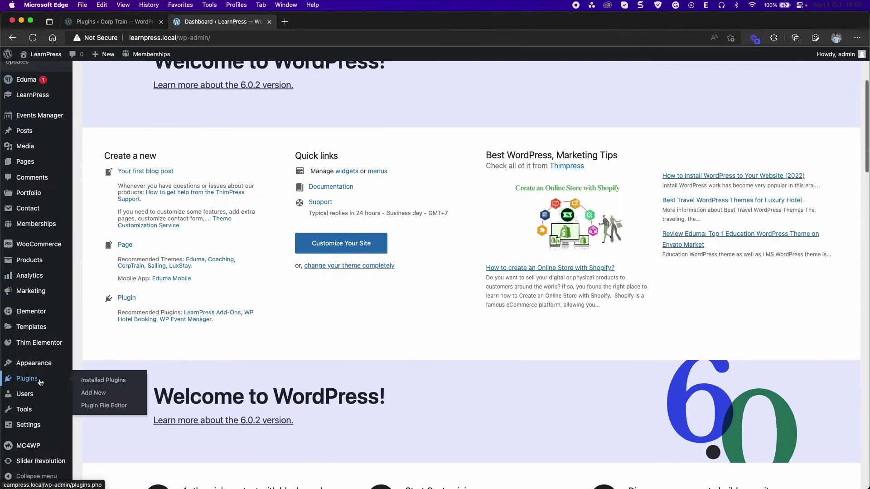
left_click(103, 392)
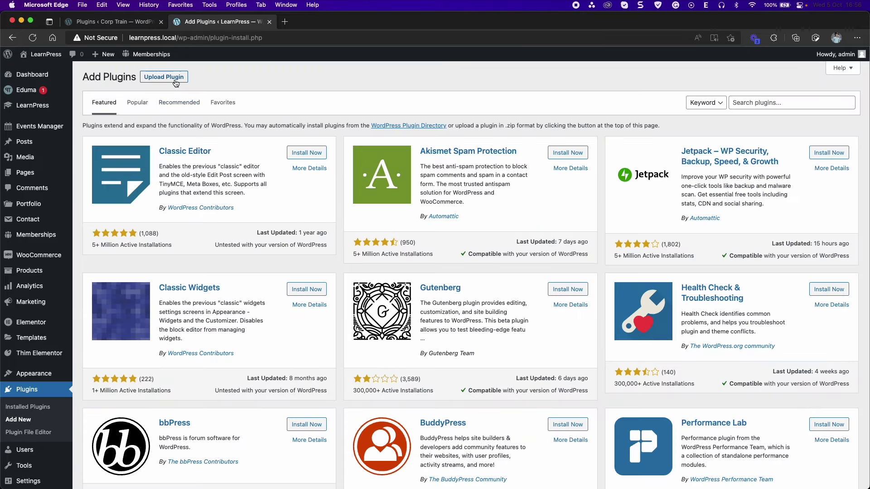
left_click(175, 79)
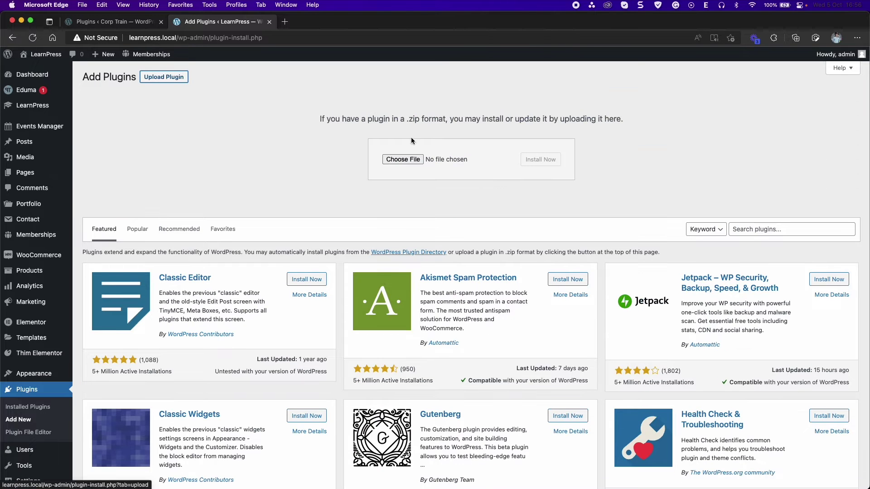
Upload learnpress-frontend-editor.4.0.2-axv0li.zip, install it and activate the plugin
left_click(402, 159)
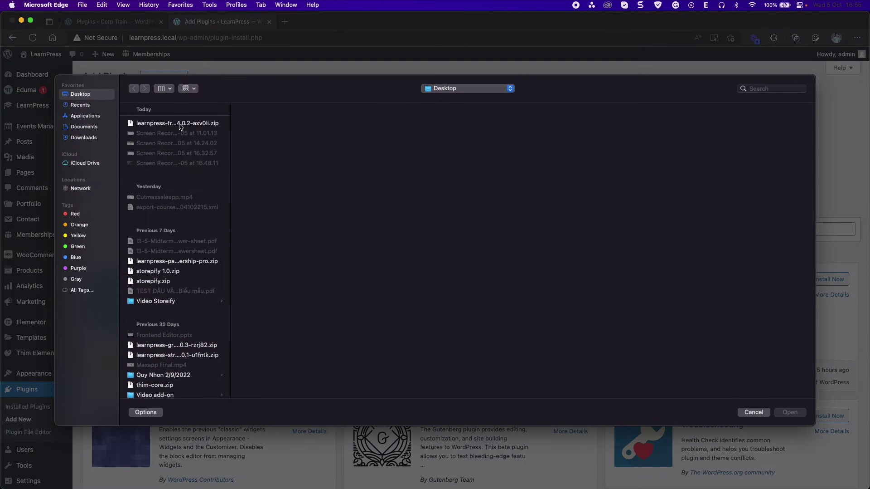
left_click(180, 123)
left_click(790, 412)
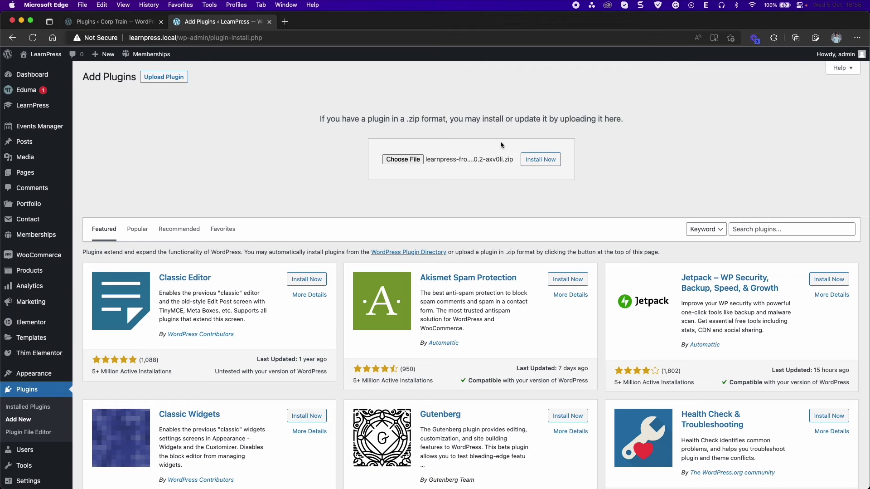
left_click(541, 159)
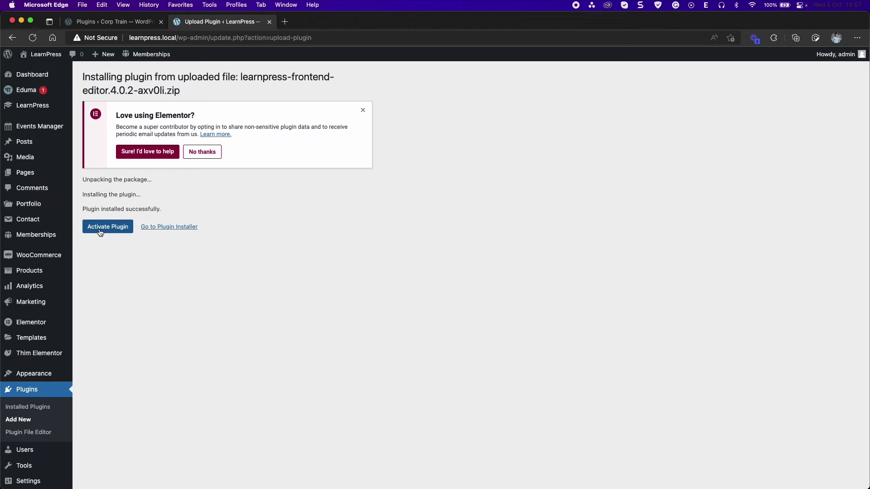
left_click(101, 231)
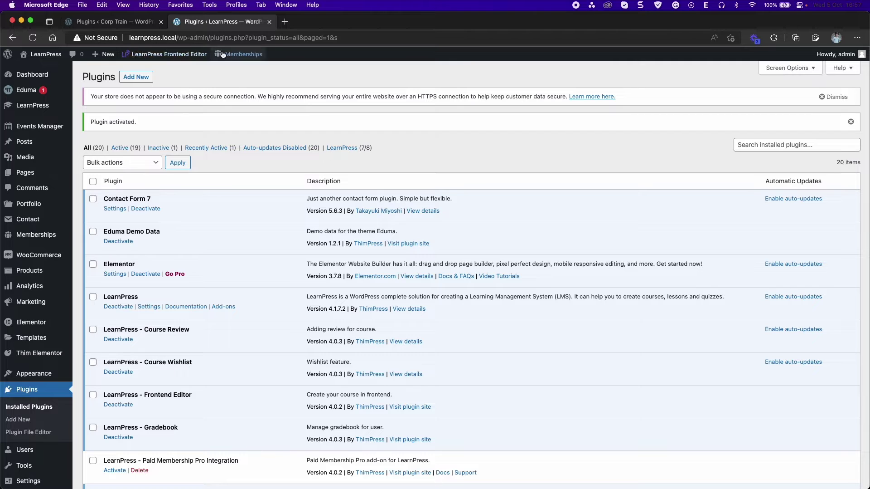
Open the Frontend Editor dashboard in a new tab, then go to the Courses list
left_click(168, 58)
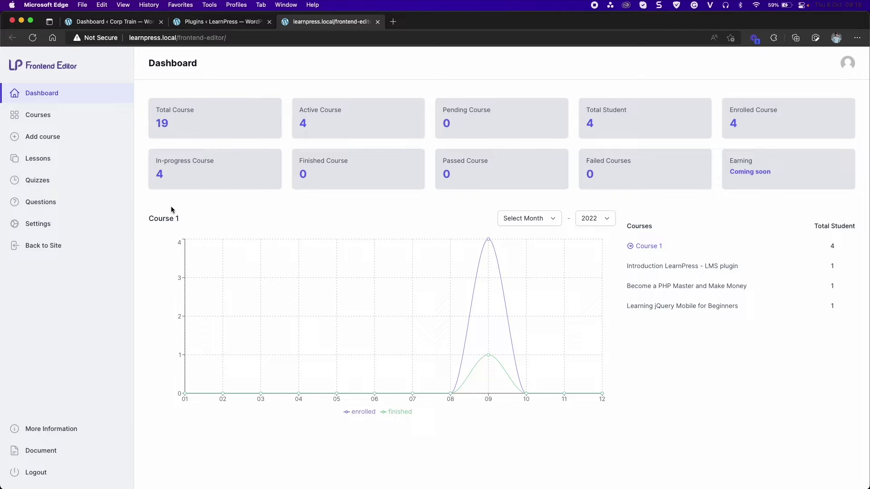
left_click(59, 117)
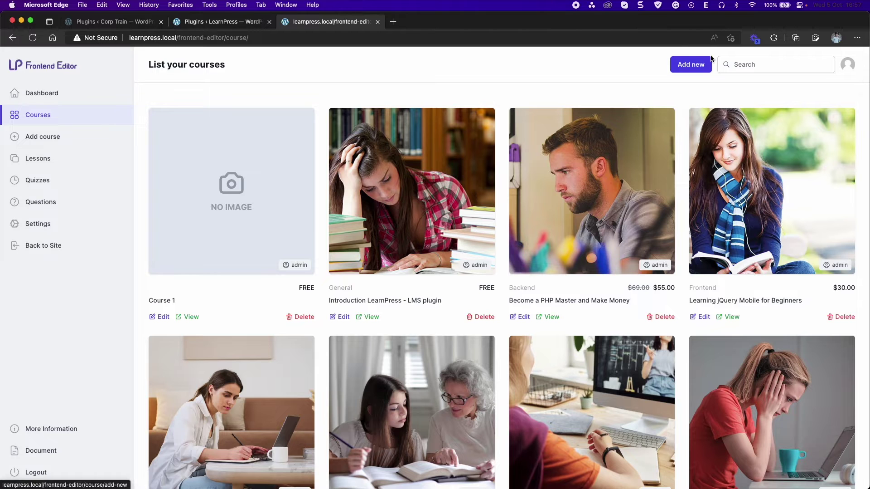
Start a new course titled 'Test course' with a description, Backend and CSS categories and the foundation tag
left_click(679, 64)
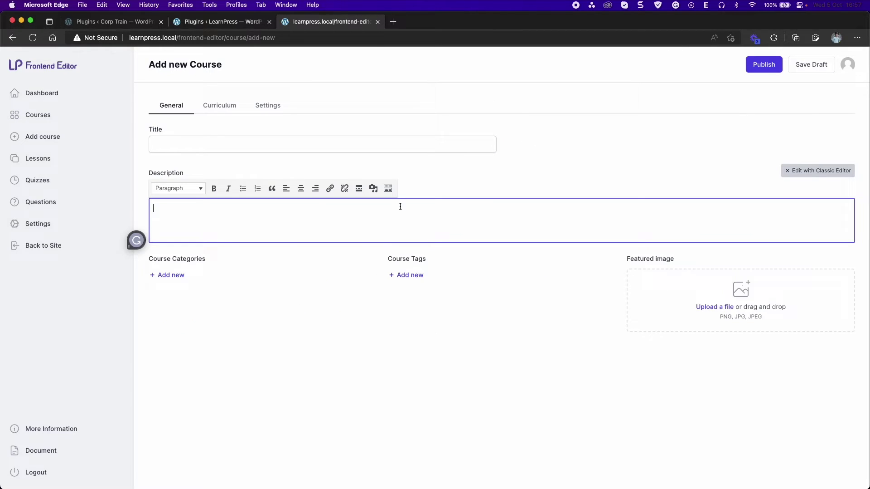
left_click(237, 145)
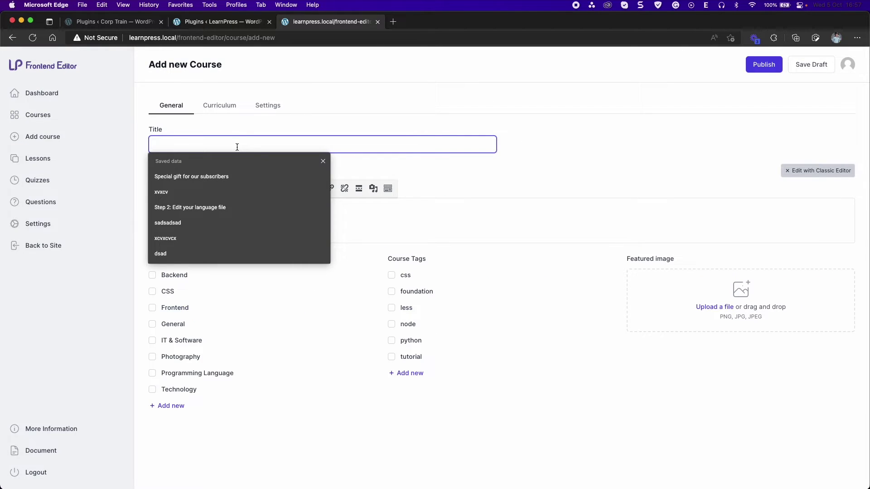
type("Test course")
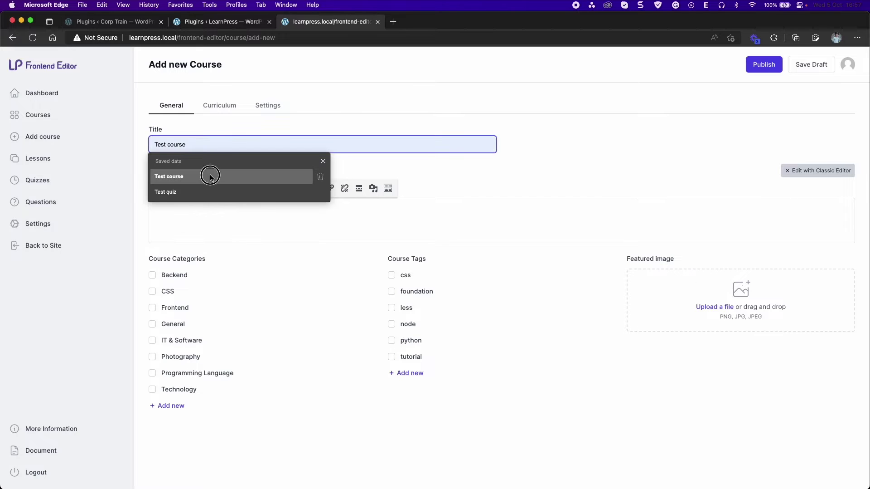
left_click(210, 174)
left_click(207, 219)
type("De")
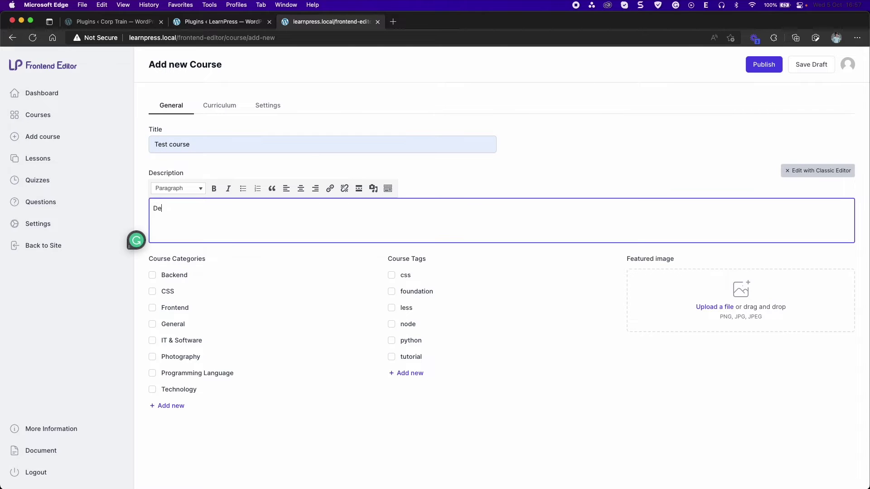
type("sscription")
left_click(153, 274)
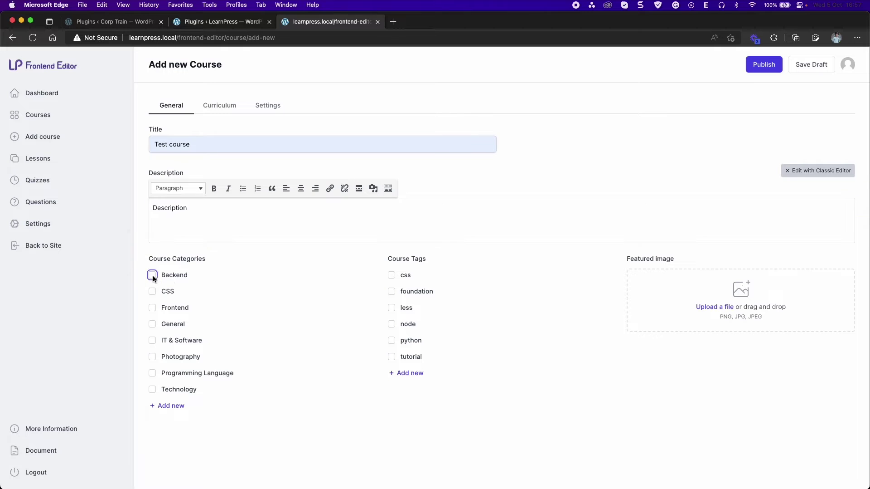
left_click(152, 291)
left_click(392, 292)
Set the smiling-woman photo as the featured image and publish the course
left_click(718, 306)
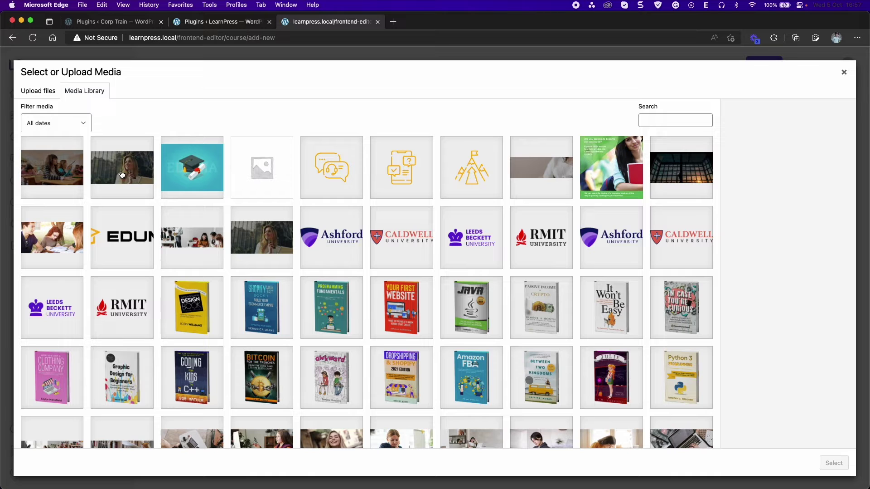
left_click(123, 175)
left_click(832, 465)
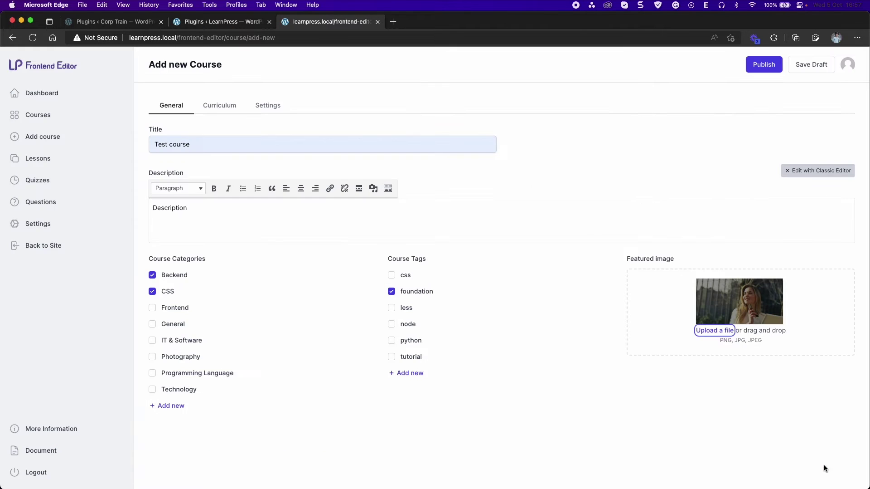
left_click(219, 105)
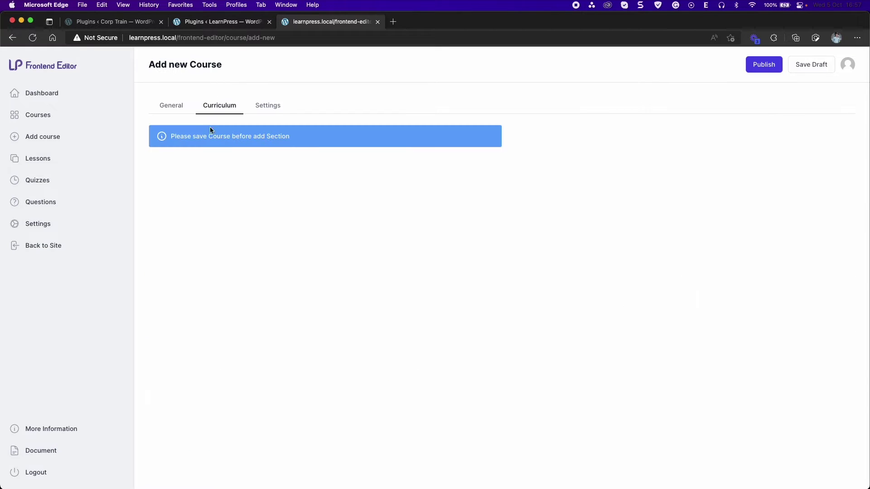
left_click_drag(295, 137, 213, 136)
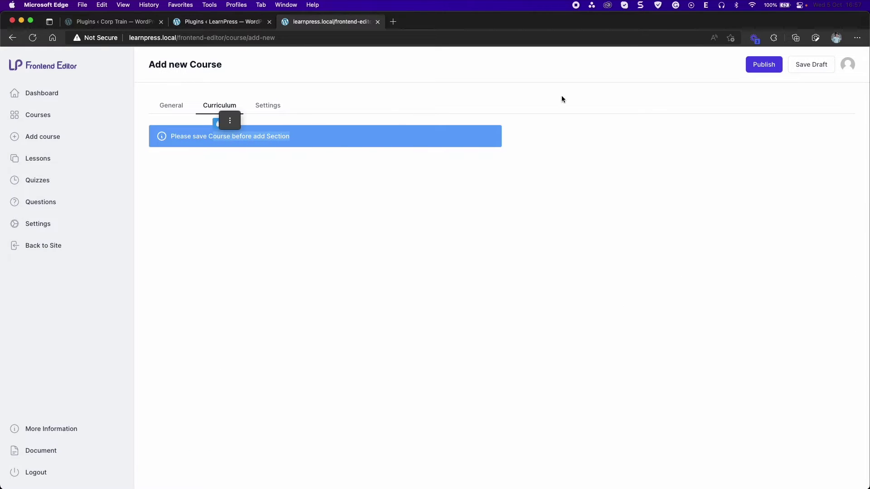
left_click(764, 66)
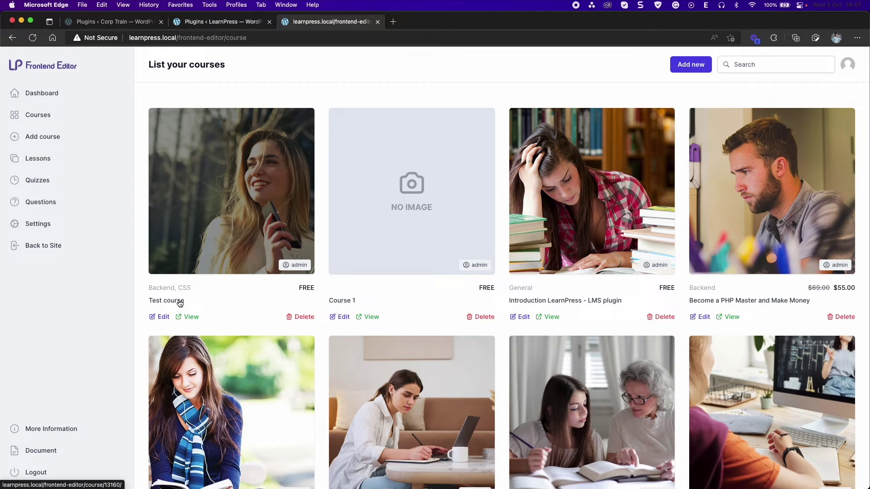
In Test course's curriculum, add a section named 'Section 1'
left_click(180, 301)
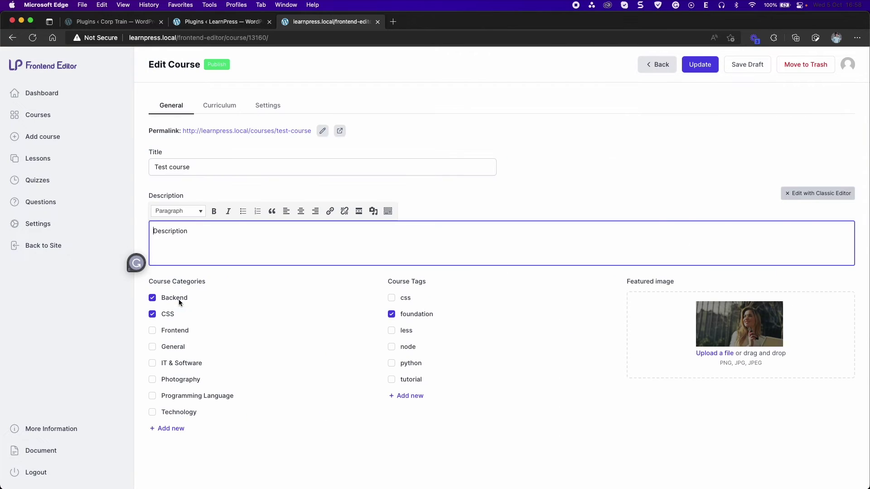
left_click(234, 111)
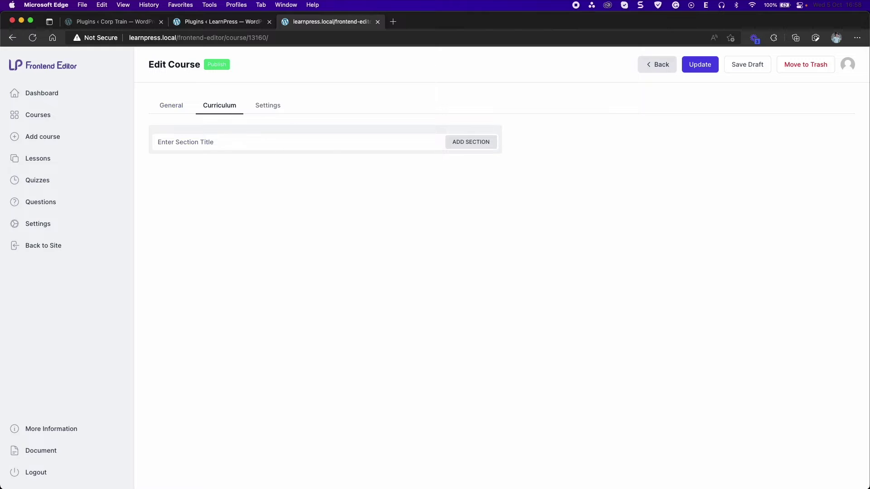
left_click(195, 144)
type("Sectio")
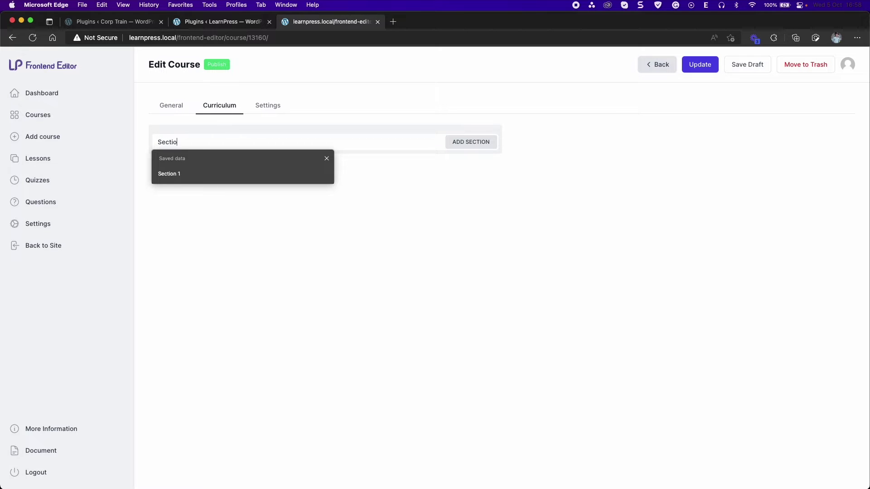
type("n 1")
left_click(461, 144)
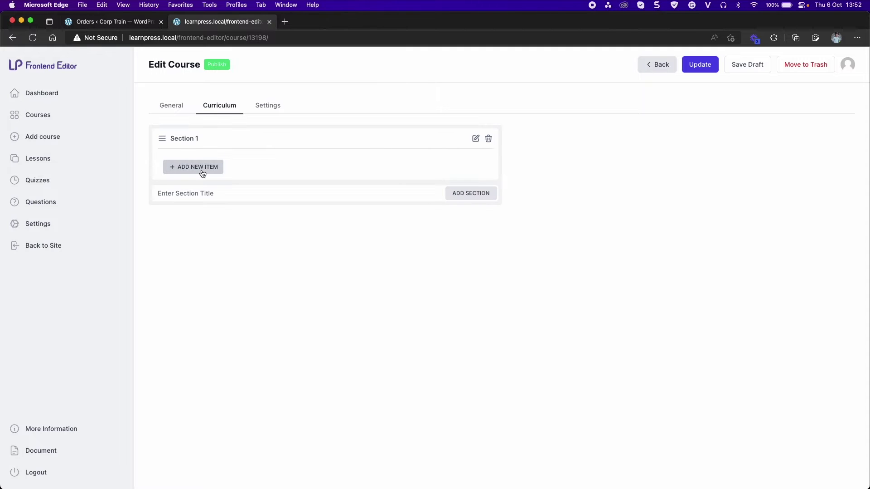
Search for the existing Lesson 2 and add it to Section 1
left_click(202, 169)
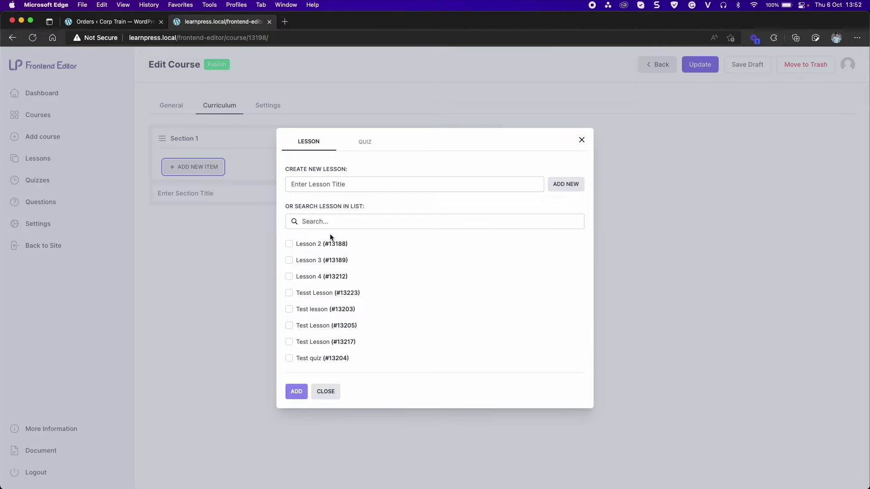
left_click(330, 222)
type("Lé")
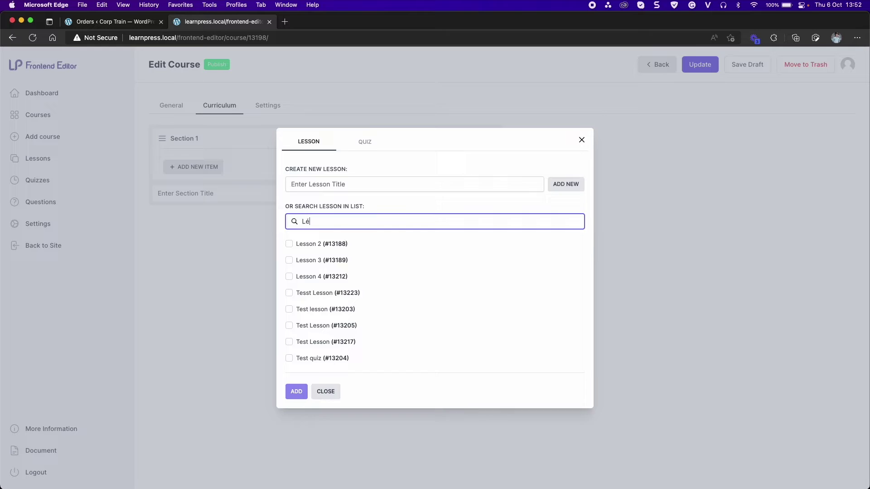
type("sso")
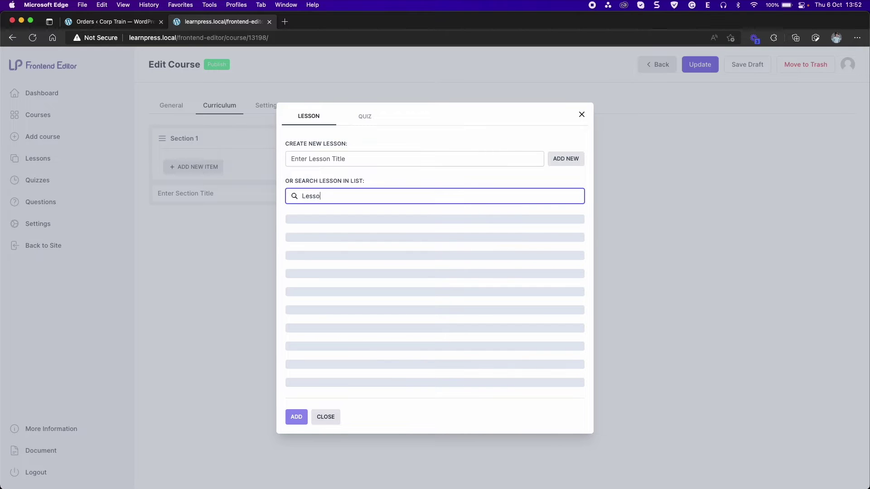
type("n 2")
left_click(289, 293)
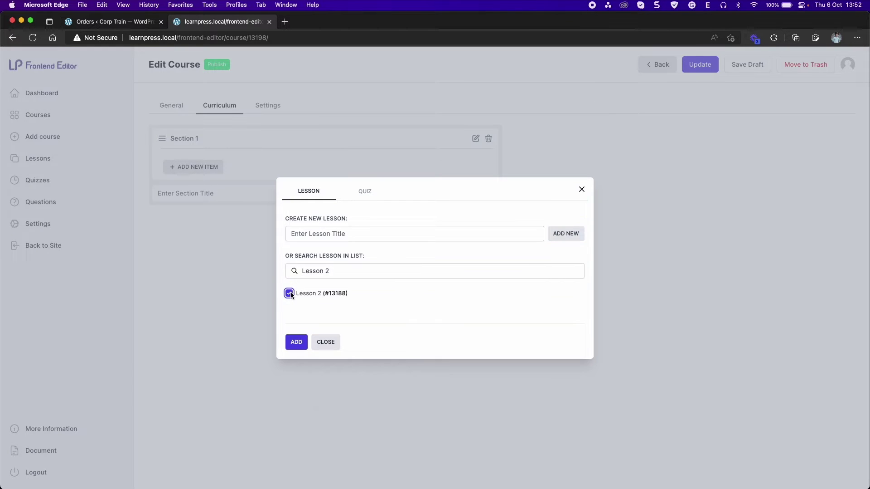
left_click(291, 349)
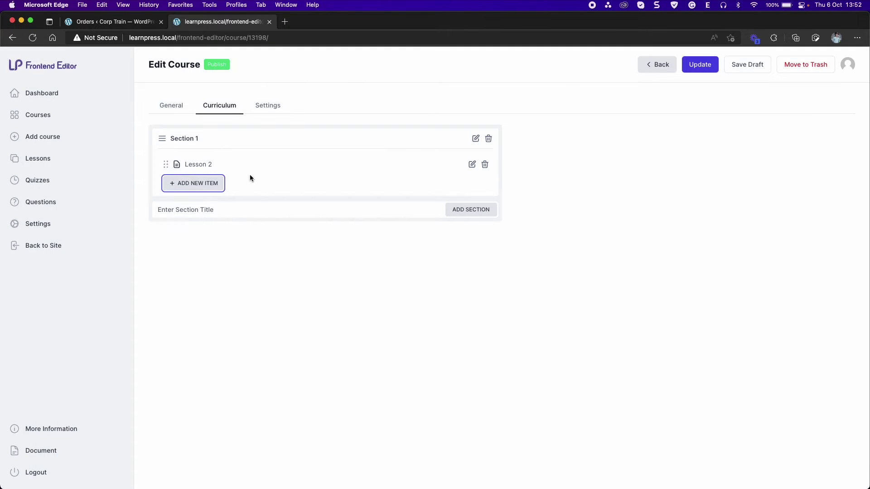
Create a new lesson named 'Test Lesson' in Section 1
left_click(194, 182)
left_click(346, 194)
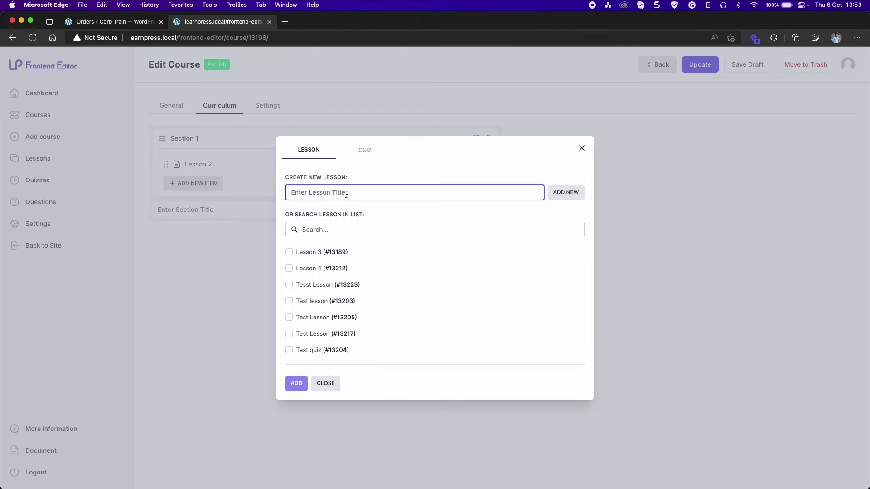
type("Te")
type("ss")
type(" Lesson")
left_click(564, 192)
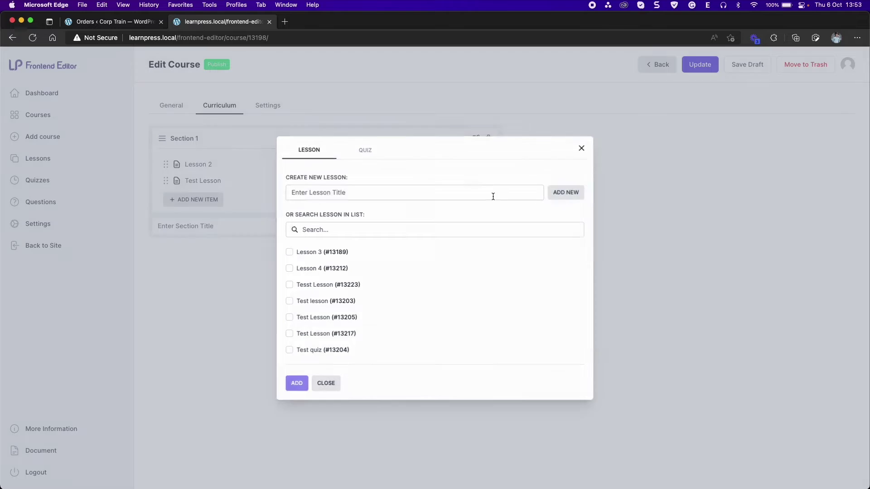
left_click(257, 190)
Set Test Lesson's duration to 5 minutes and save it
left_click(473, 180)
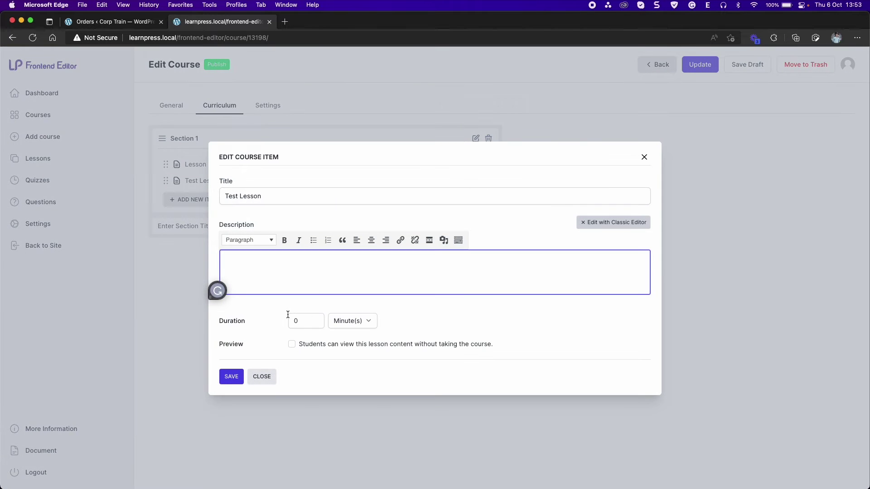
left_click(303, 319)
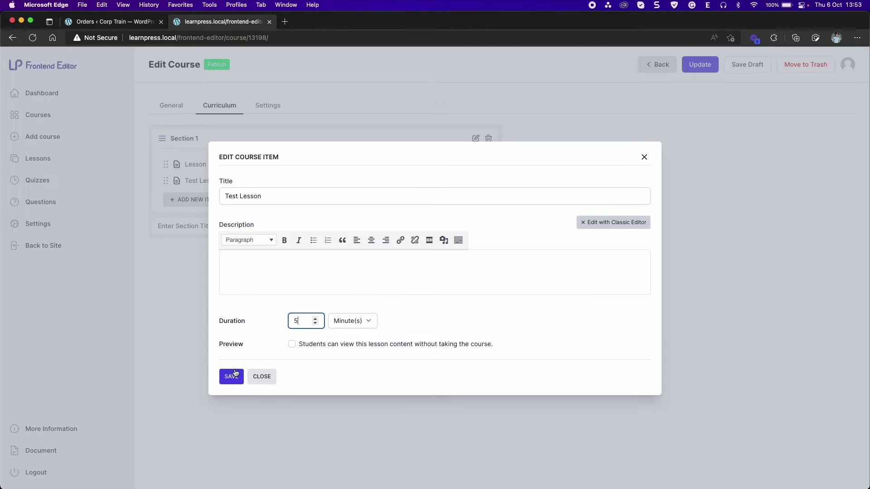
left_click(235, 373)
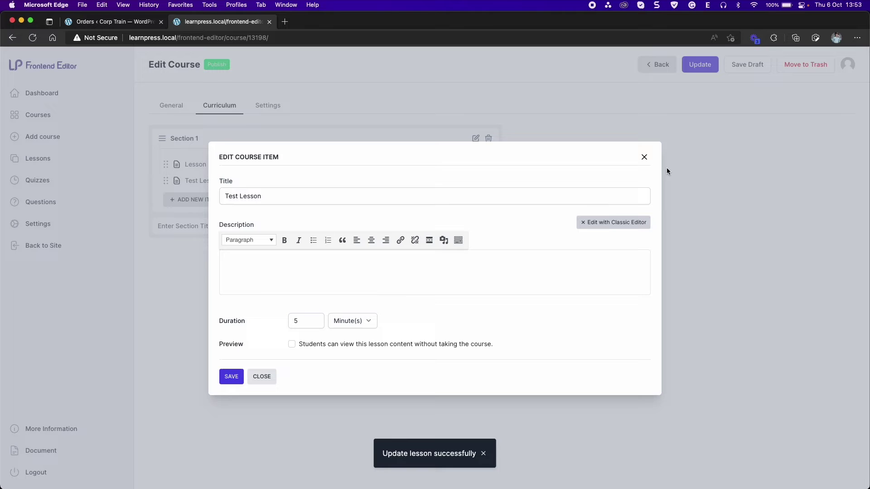
left_click(644, 157)
Add the existing quiz Quizzes 2 to Section 1
left_click(193, 199)
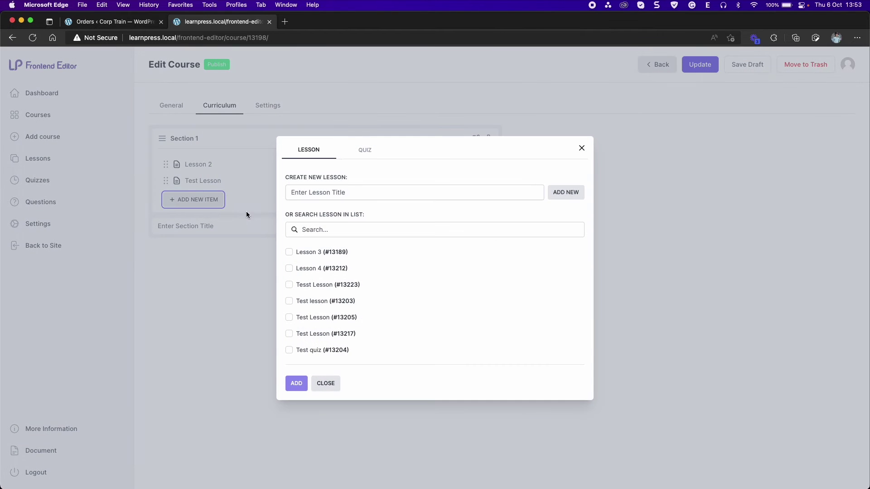
left_click(362, 151)
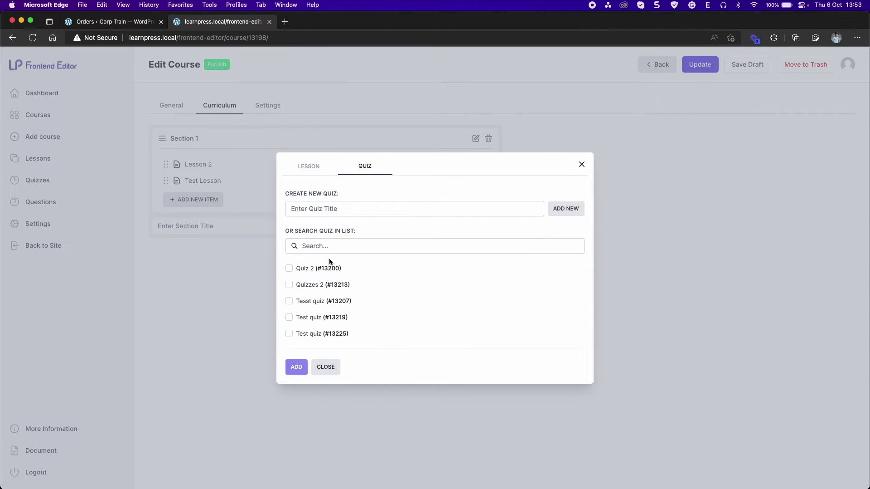
left_click(290, 284)
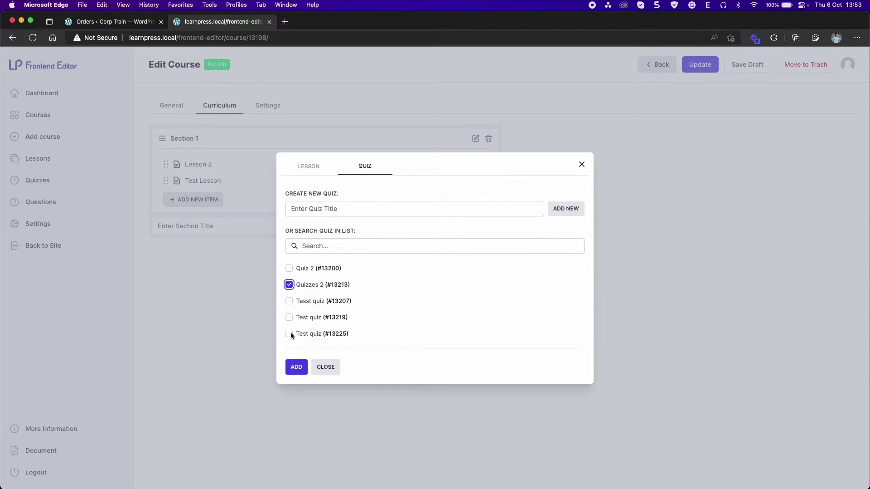
left_click(297, 366)
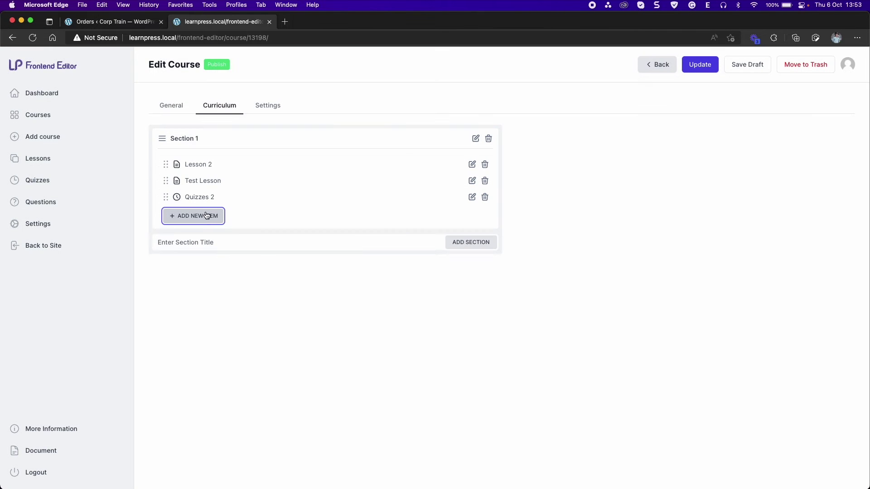
Create a new quiz named 'Test quiz' in Section 1
left_click(207, 215)
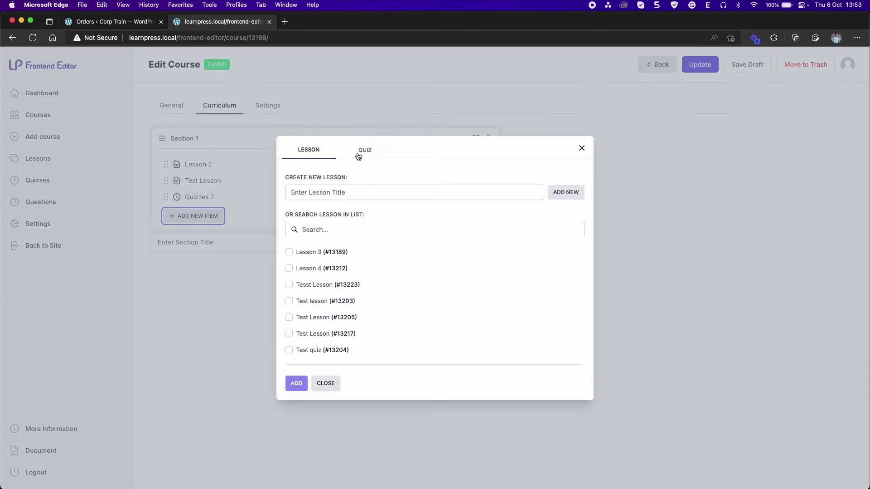
left_click(358, 152)
left_click(315, 217)
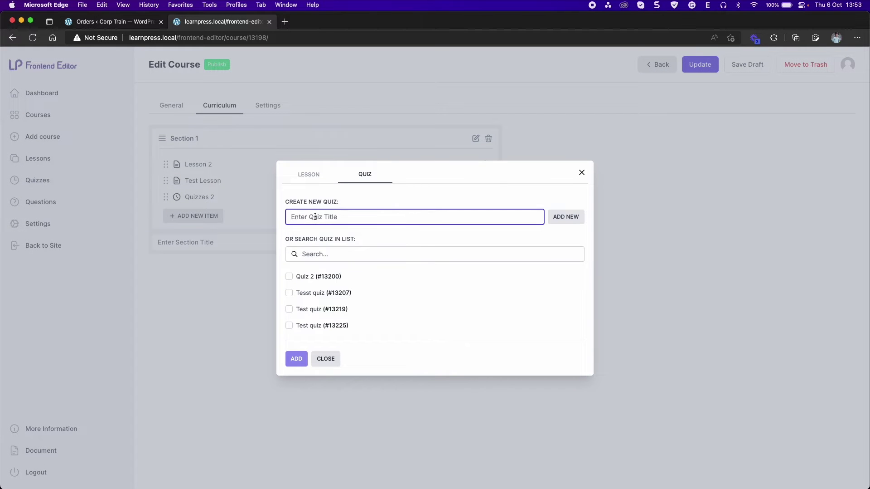
type("Tess")
type("t")
type("quiz")
left_click(561, 218)
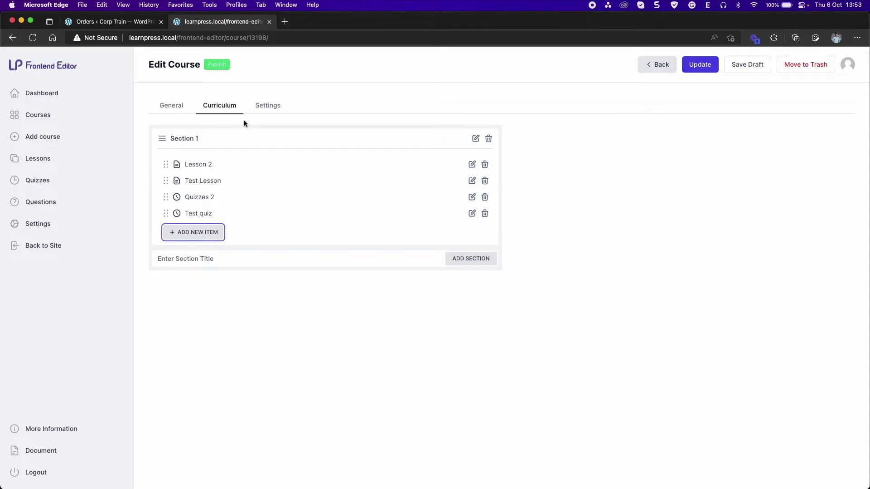
Open Test quiz and add a new Multi Choice question titled 'Multi choice'
left_click(472, 213)
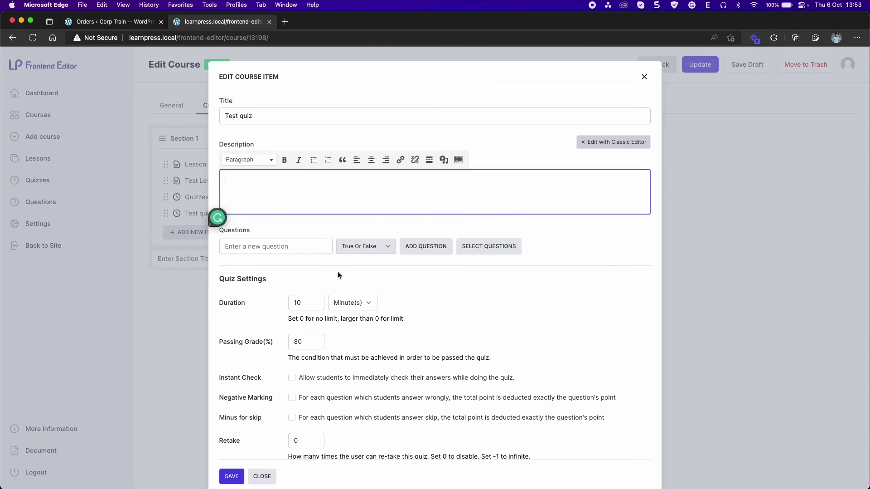
left_click(363, 248)
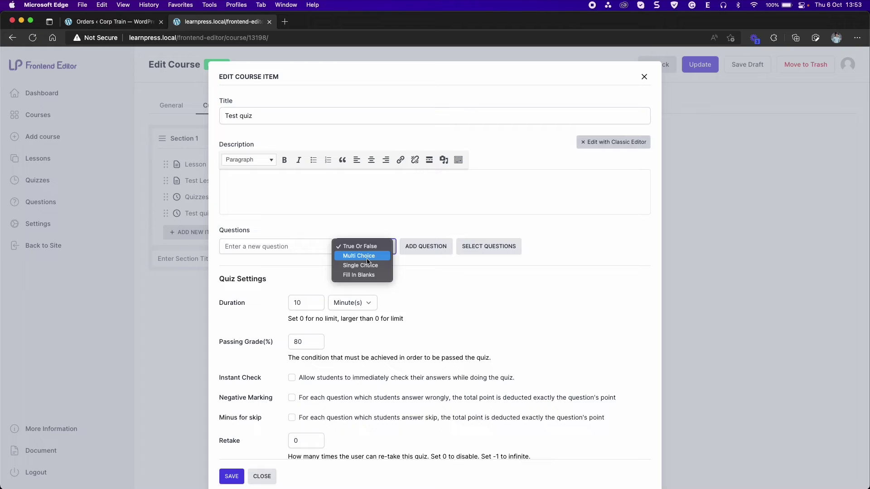
left_click(367, 257)
left_click(295, 249)
type("Mu")
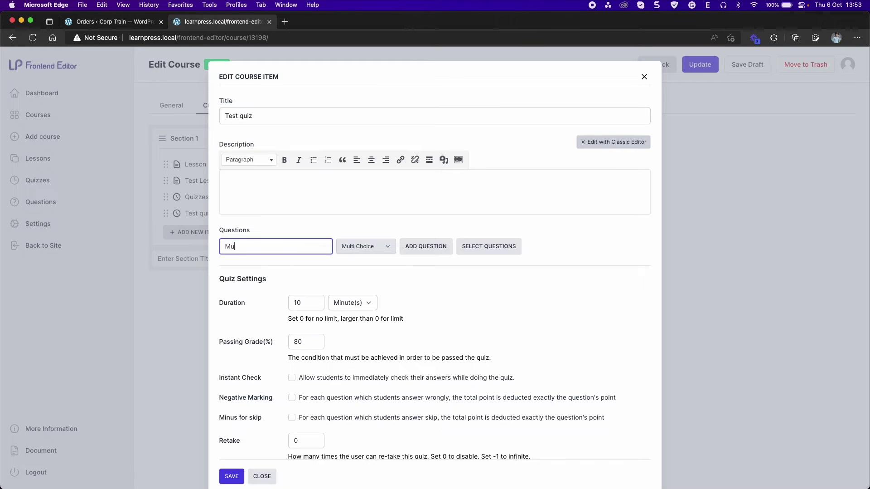
type("lti choice")
left_click(426, 252)
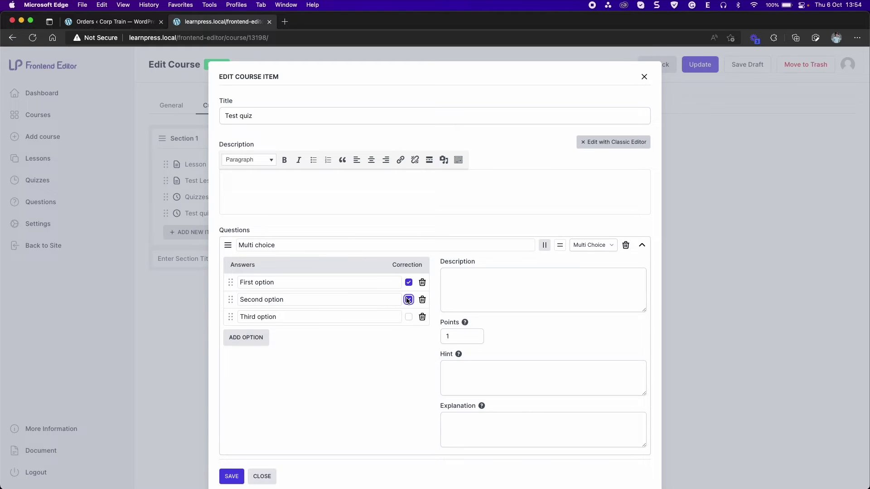
Add the existing True or False question (#13177) to the quiz
scroll(295, 309, "down", 3)
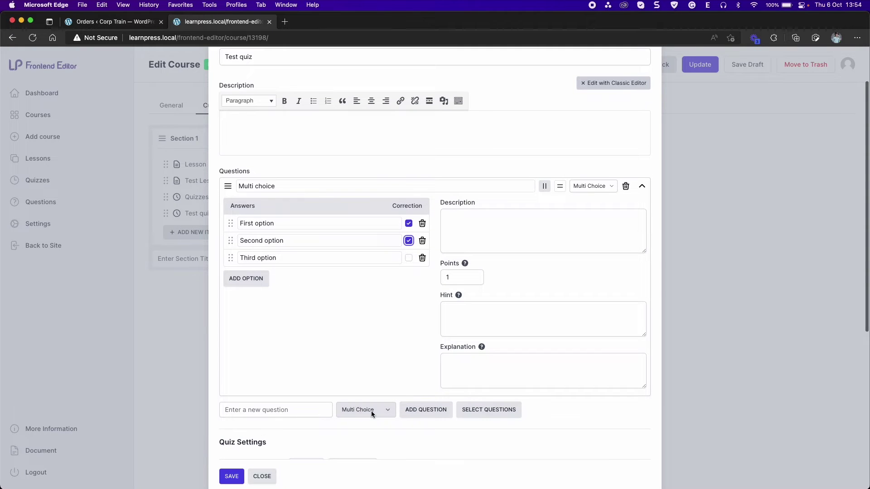
left_click(474, 409)
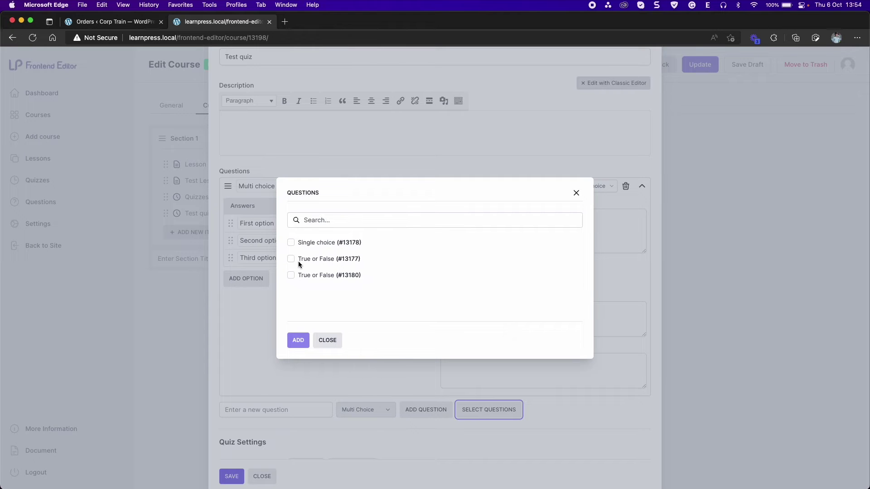
left_click(292, 259)
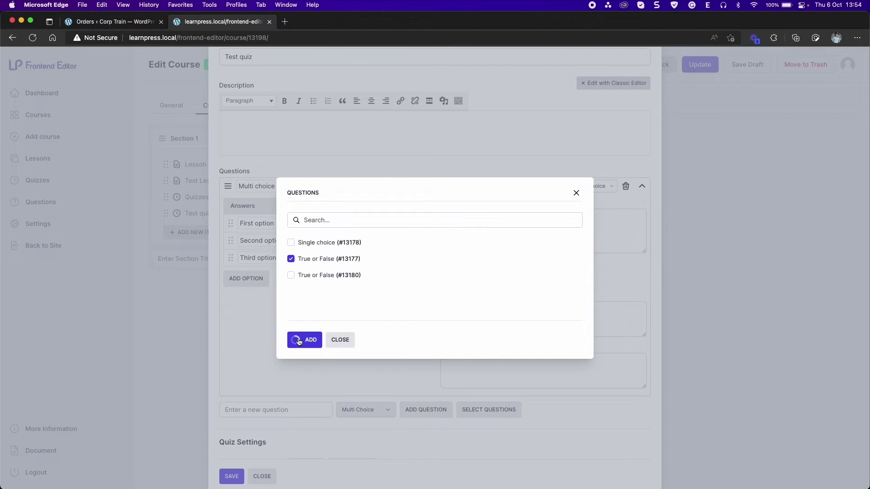
left_click(299, 340)
scroll(351, 352, "down", 1)
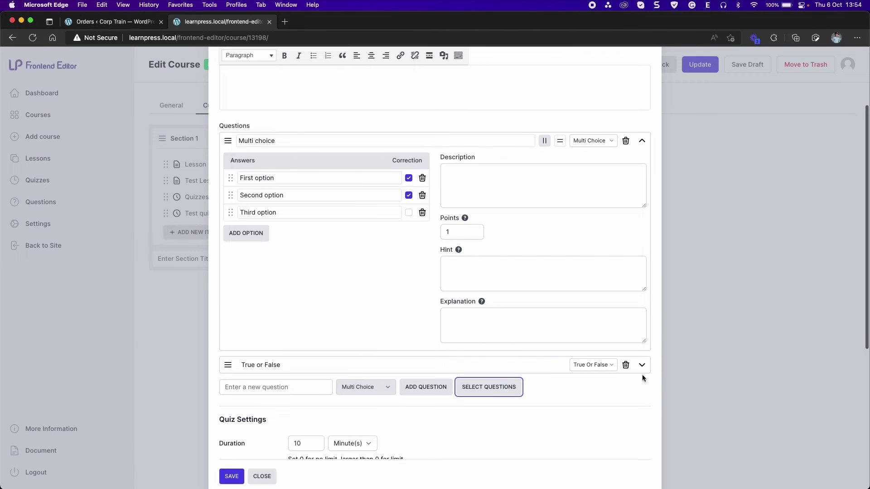
scroll(369, 359, "down", 2)
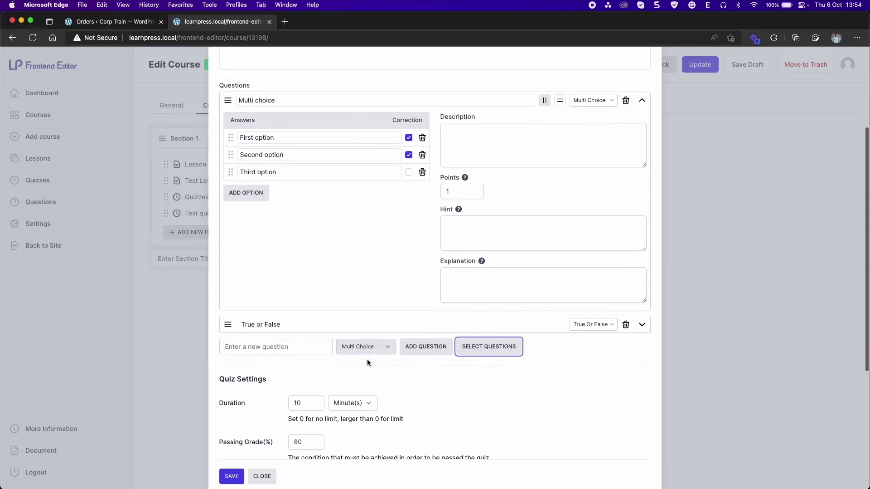
Add a new Fill In Blanks question to Test quiz
left_click(291, 345)
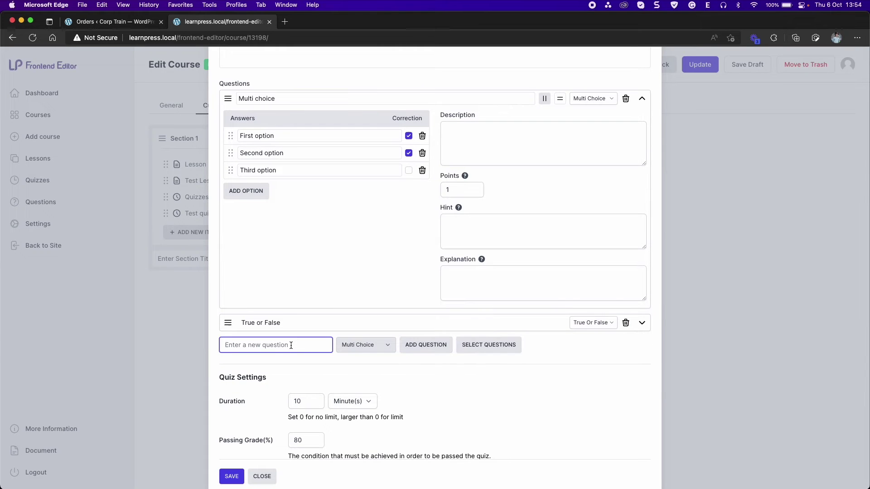
left_click(348, 345)
left_click(364, 364)
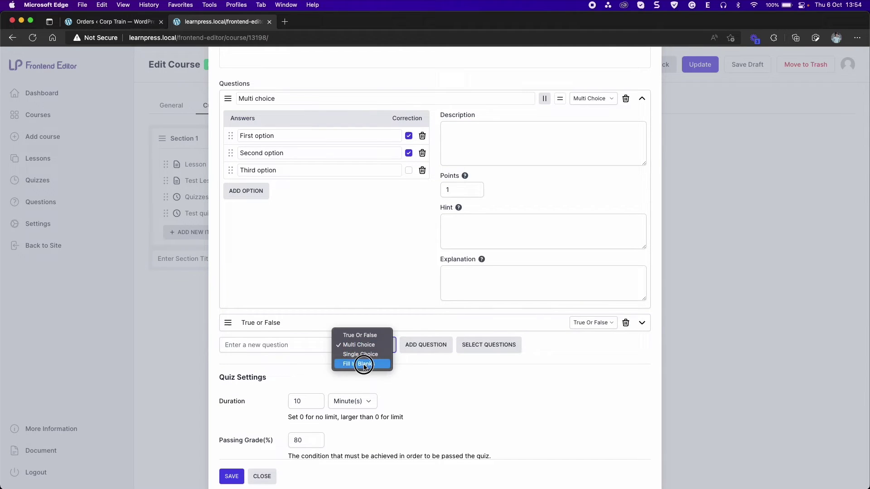
scroll(339, 340, "down", 1)
scroll(339, 340, "down", 2)
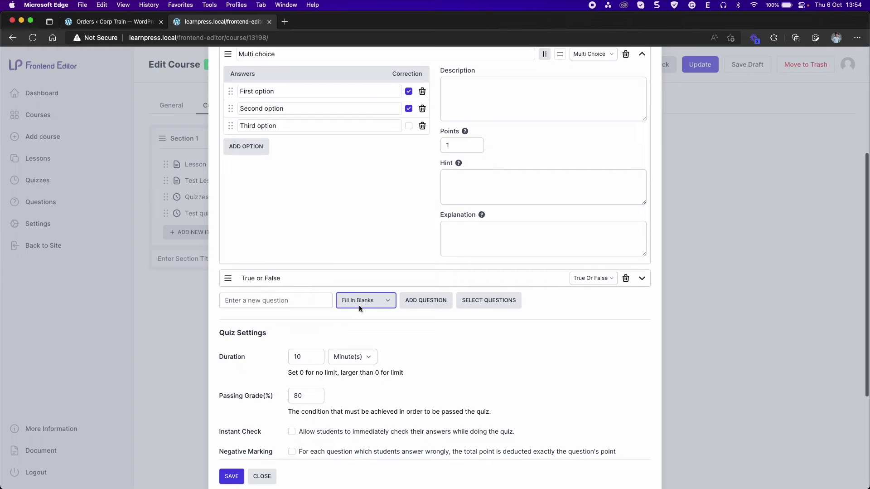
left_click(322, 301)
type("Fill in Blanks")
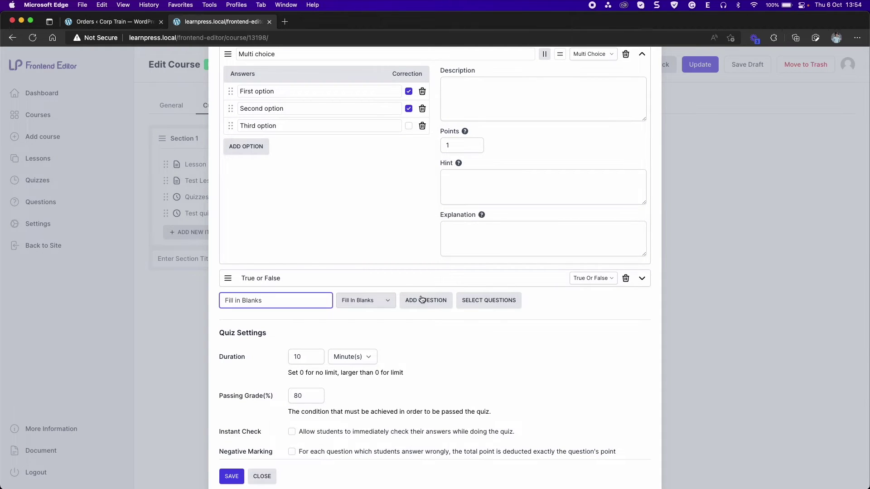
left_click(420, 299)
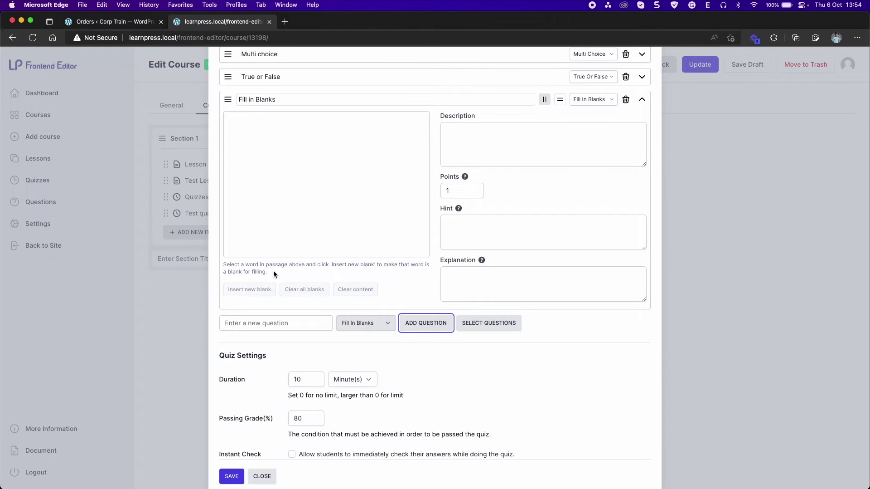
Paste the passage text, turn the words Select and Insert into blanks, and save the quiz
left_click_drag(274, 273, 218, 268)
key("super+c")
left_click(316, 200)
key("super+v")
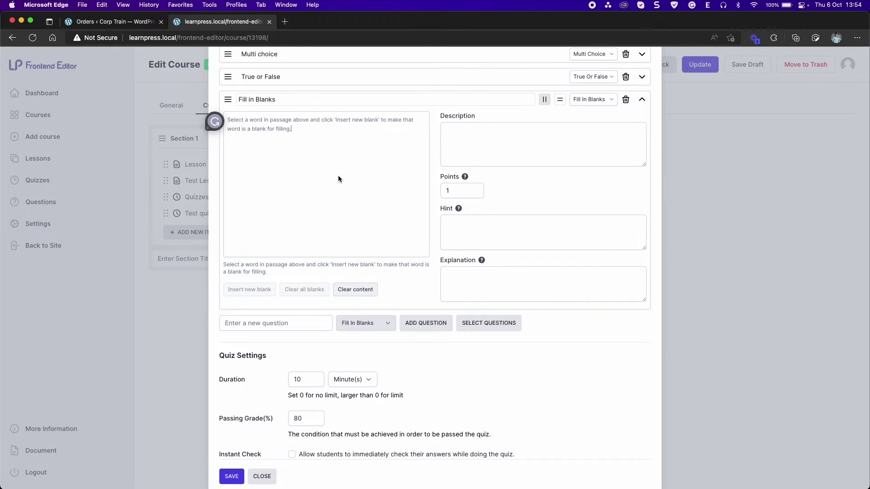
scroll(272, 170, "up", 2)
double_click(236, 178)
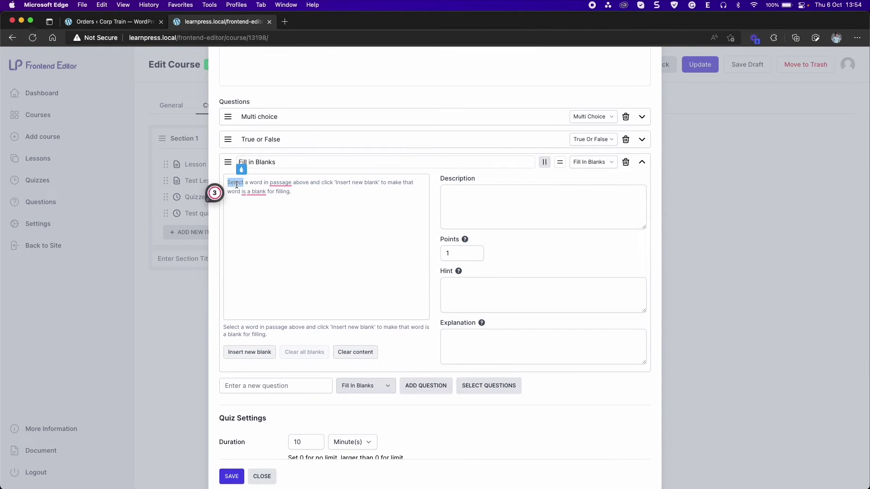
left_click(244, 357)
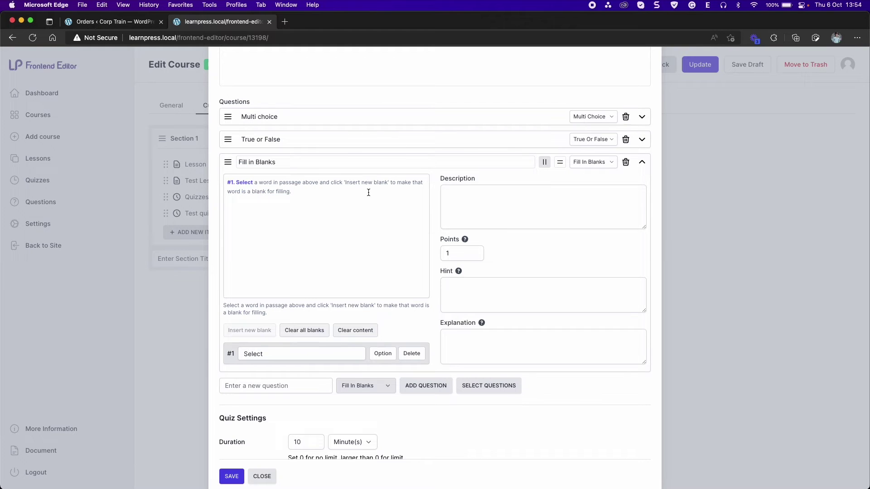
double_click(355, 183)
left_click(236, 330)
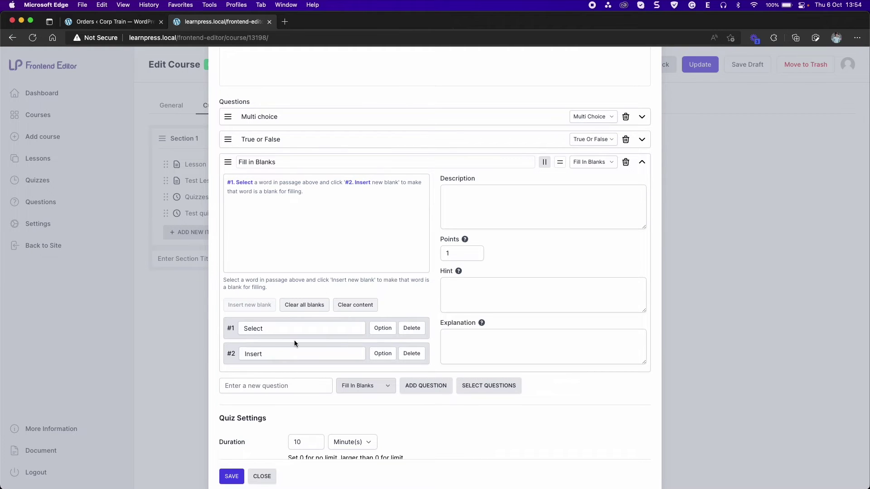
scroll(306, 281, "down", 5)
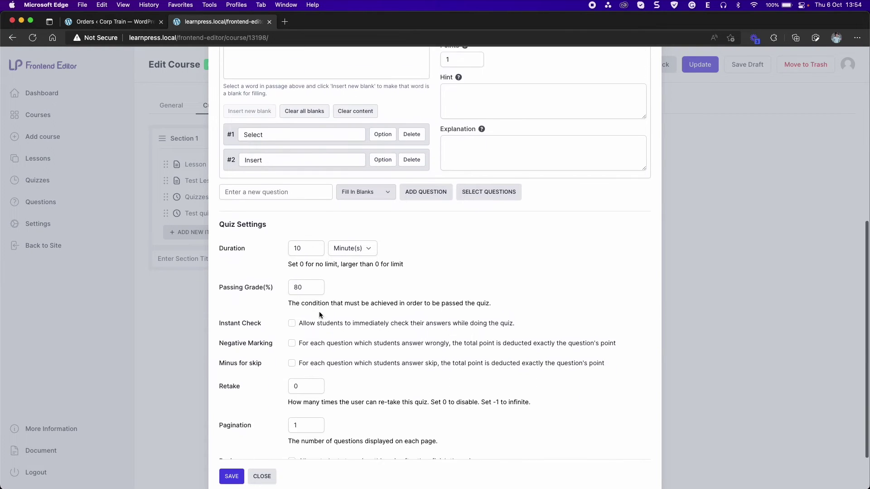
left_click(232, 475)
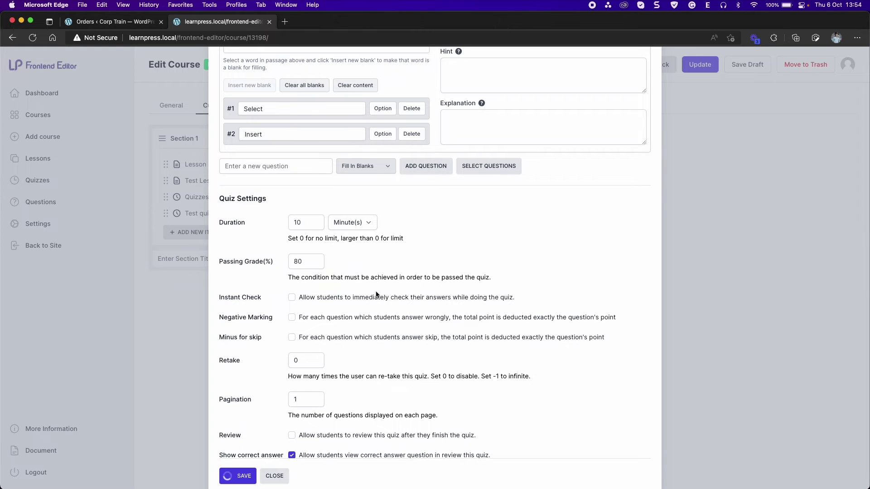
Close the quiz editor and set the course's regular price to 100 under Settings > Pricing
left_click(271, 475)
left_click(273, 106)
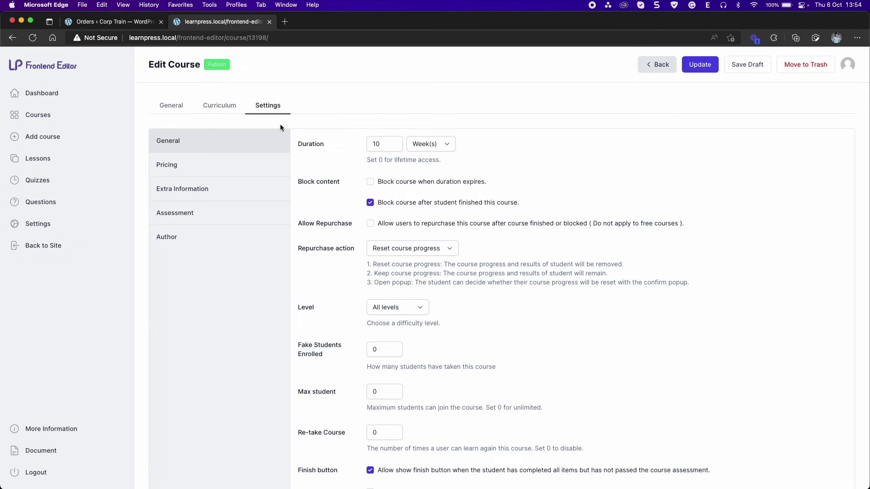
left_click(208, 164)
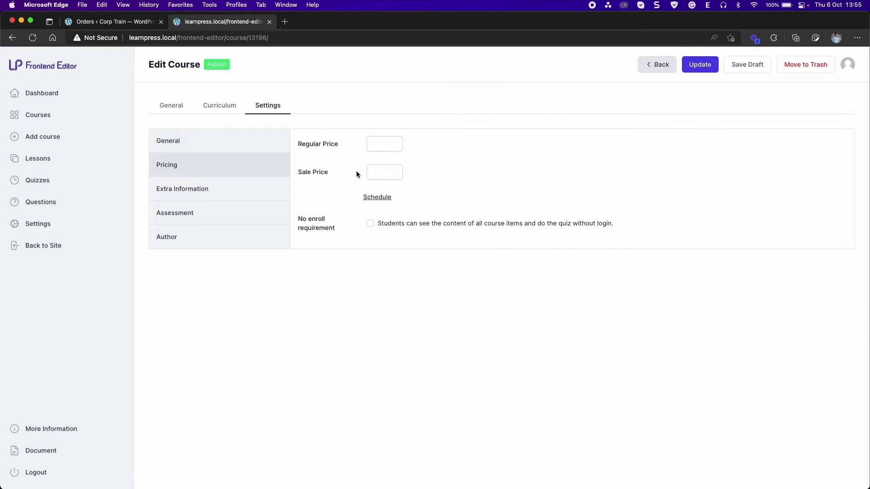
left_click(377, 147)
type("100")
key("Tab")
type("0")
left_click(367, 246)
In Extra Information, add a Requirements item titled 'Requirements'
left_click(242, 192)
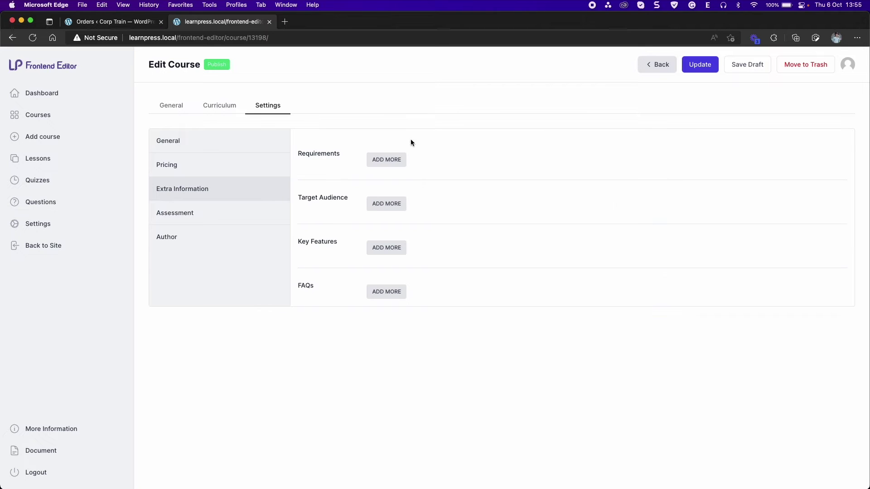
left_click(391, 159)
double_click(331, 154)
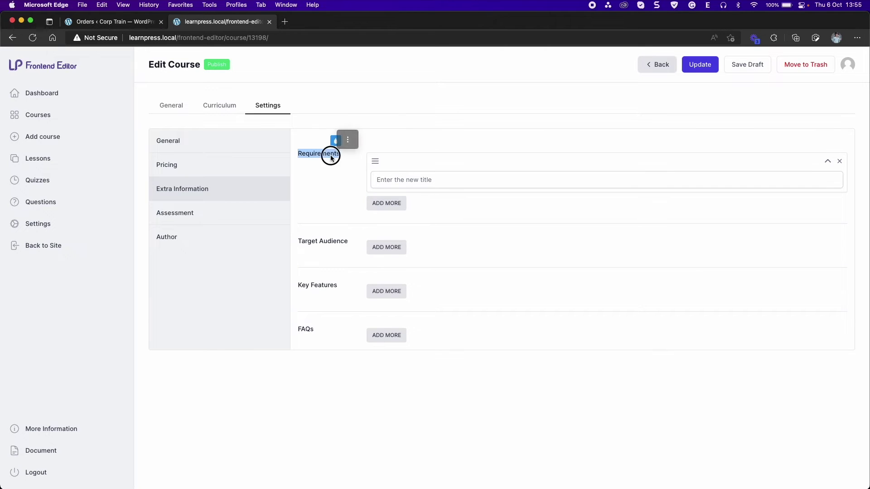
key("super+c")
left_click(411, 181)
key("super+v")
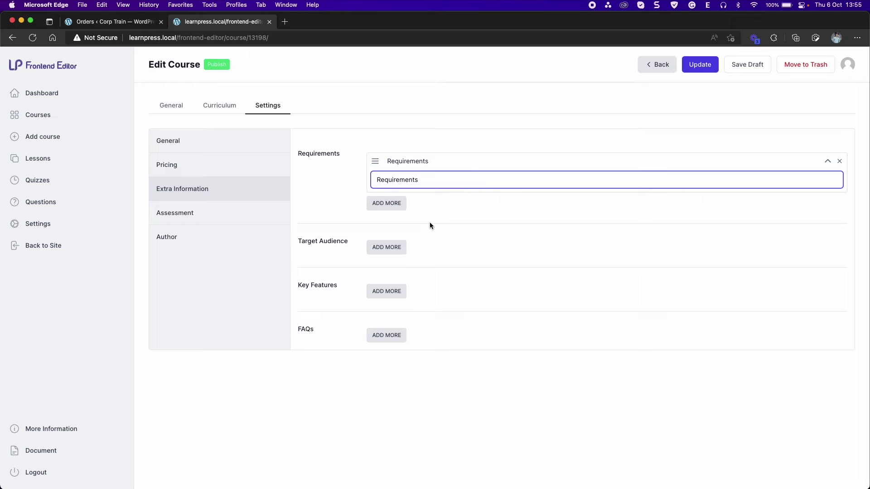
left_click(431, 221)
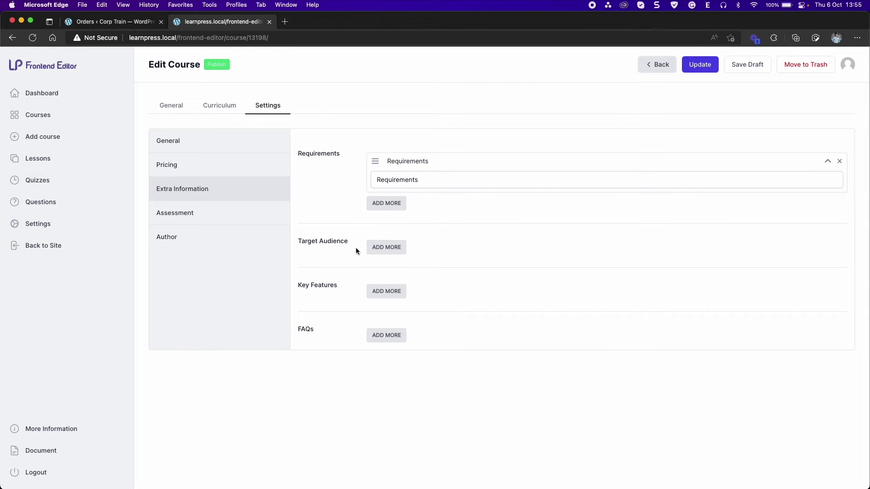
Add Target Audience and Key Features items, each titled with its section label
triple_click(335, 241)
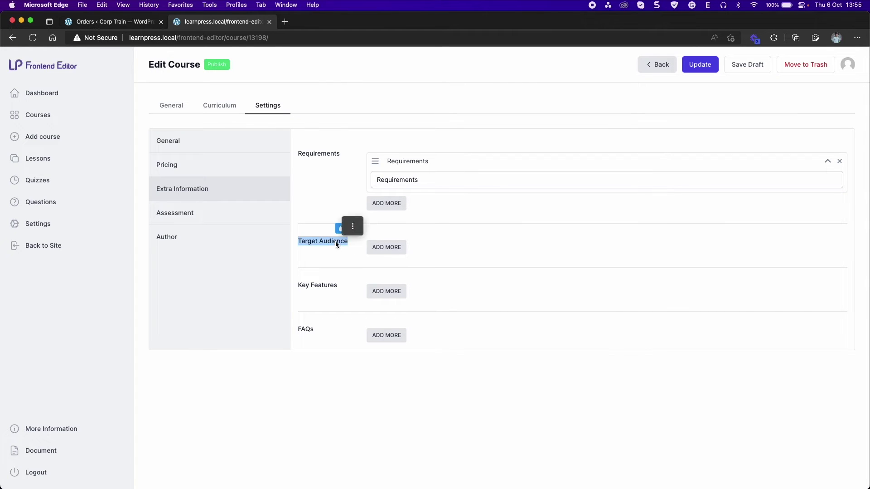
left_click(385, 247)
left_click(405, 269)
key("cmd+v")
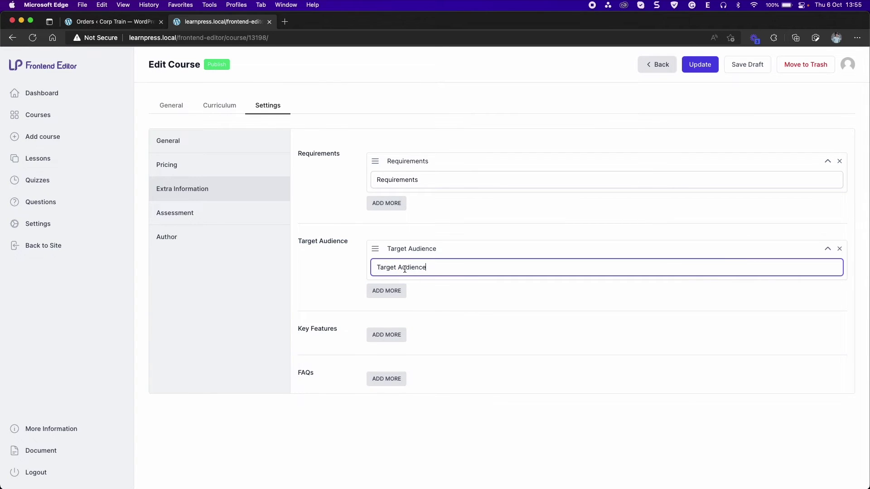
left_click_drag(299, 329, 336, 329)
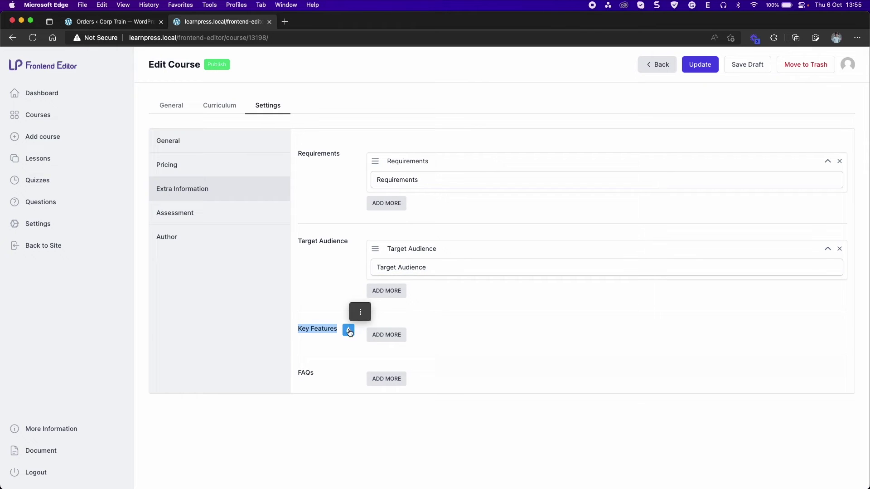
left_click(375, 335)
left_click(417, 355)
key("super+v")
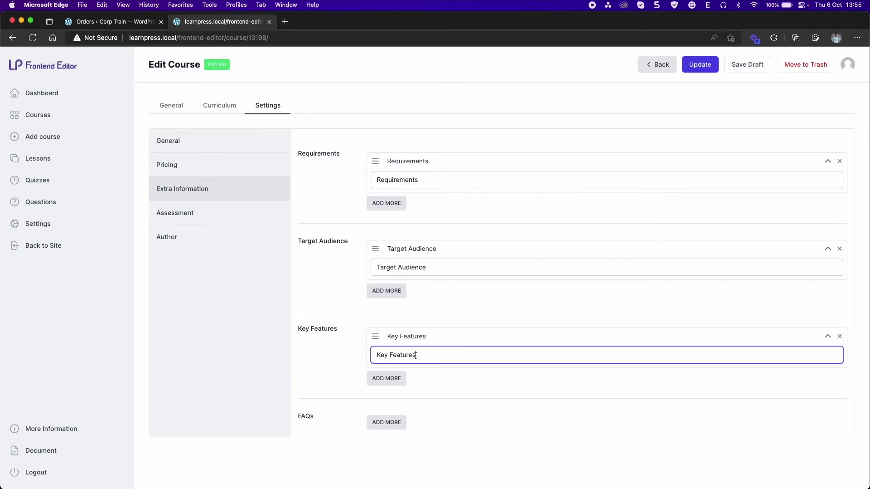
Add a FAQ labelled 'Question' with content 'Answer'
left_click(376, 421)
scroll(395, 406, "down", 3)
left_click(413, 382)
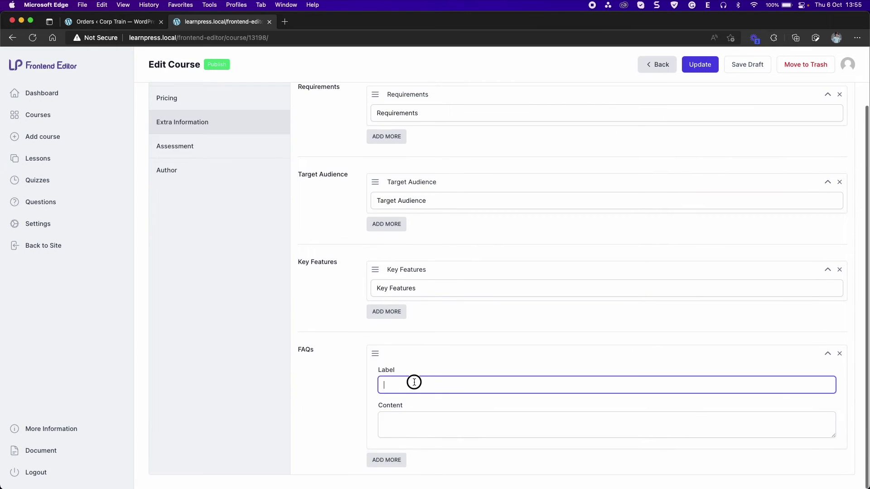
type("Ques")
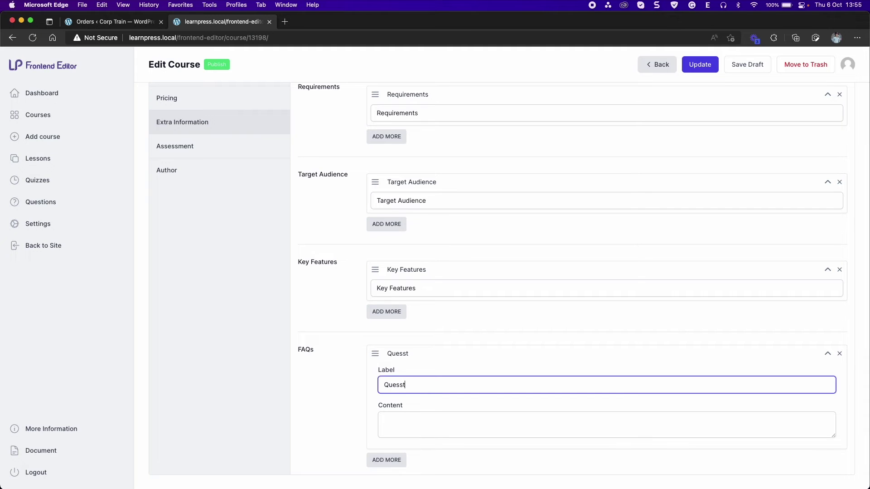
type("tion")
key("Tab")
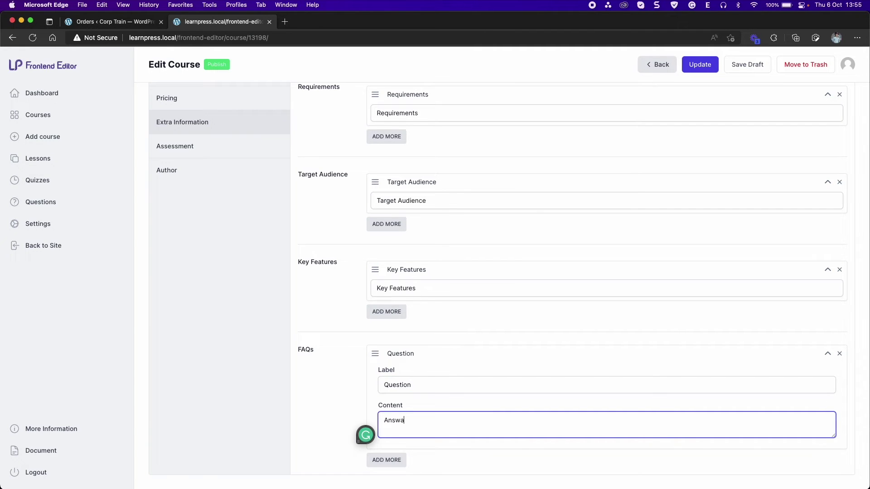
type("Answerr")
scroll(669, 78, "up", 1)
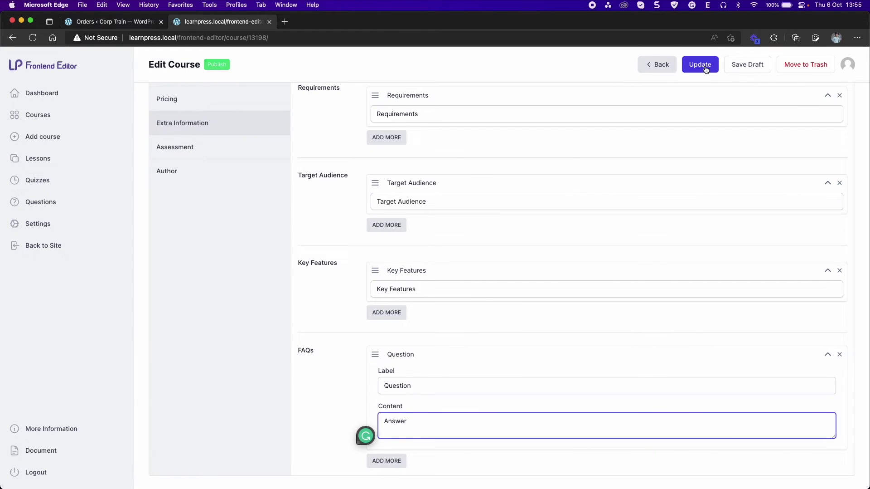
Check the Assessment and Author settings, save Test course, and return to the courses list
left_click(160, 149)
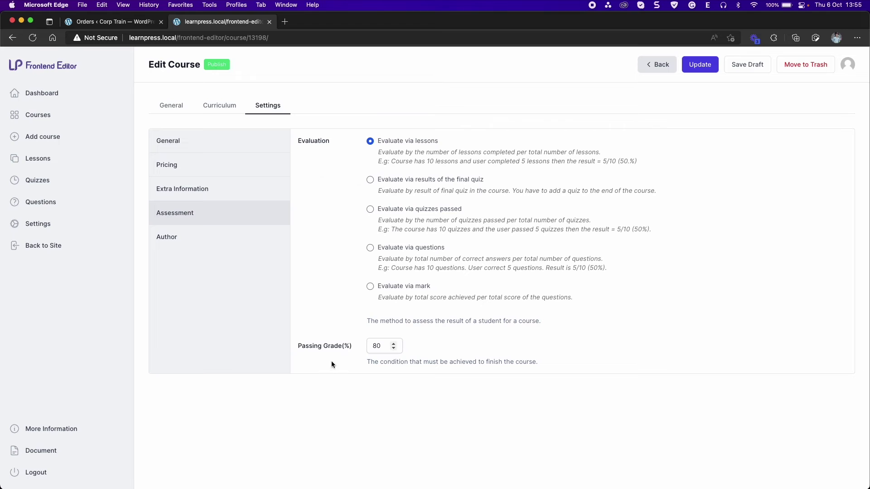
left_click(190, 236)
left_click(709, 72)
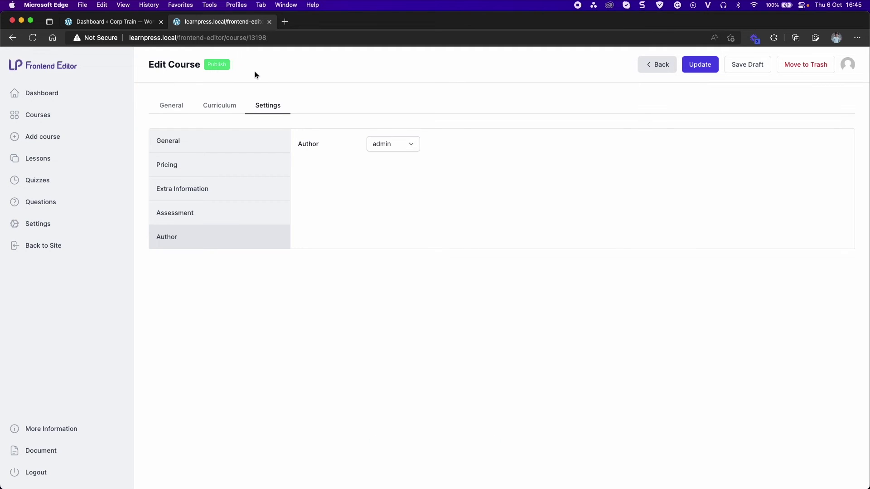
left_click(58, 116)
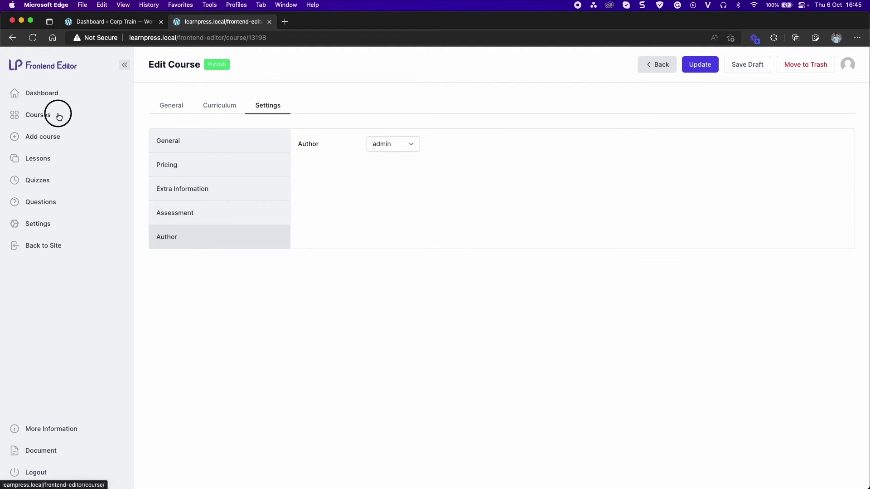
scroll(196, 301, "down", 1)
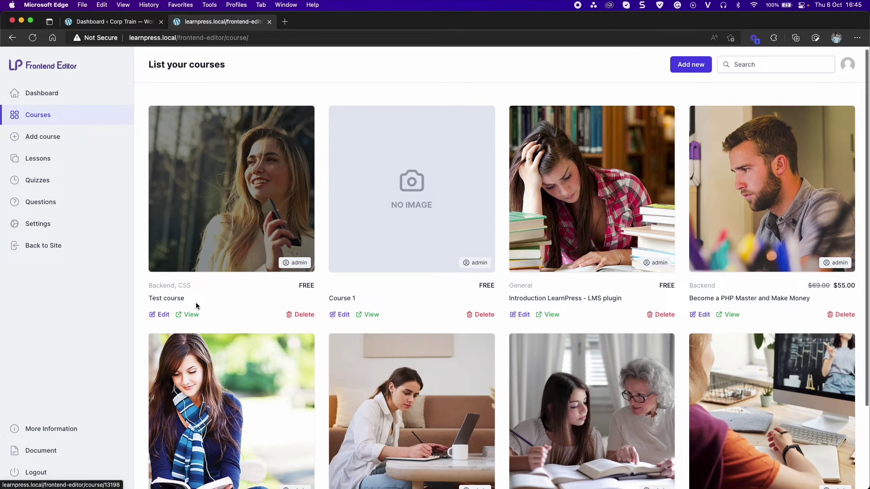
View Test course's public page and expand its Requirements, Features and Target audiences sections
left_click(192, 314)
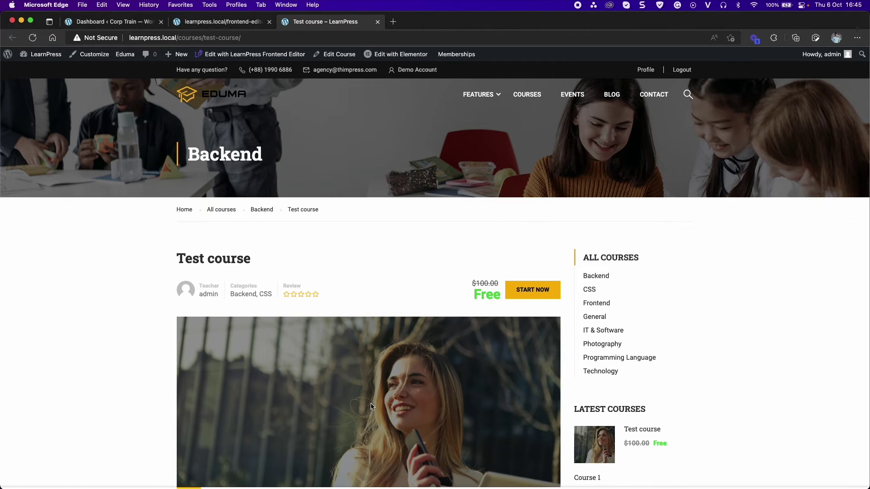
scroll(346, 281, "down", 5)
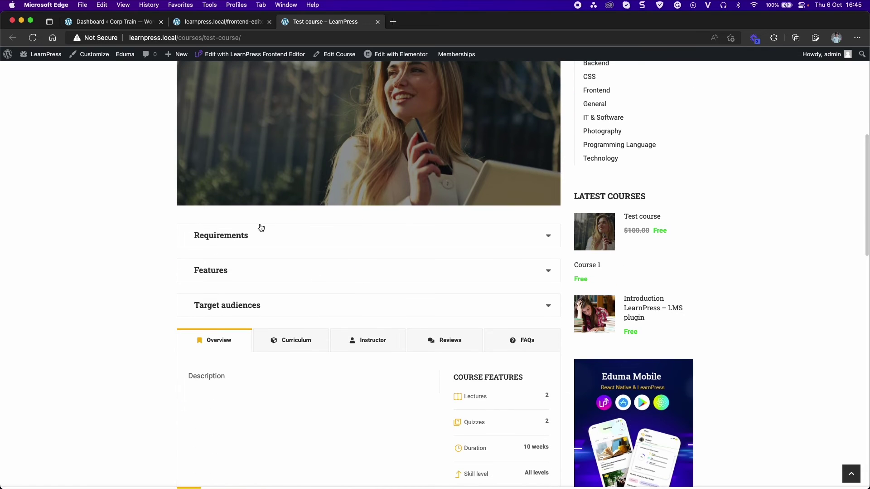
left_click(303, 233)
scroll(290, 281, "down", 1)
left_click(272, 270)
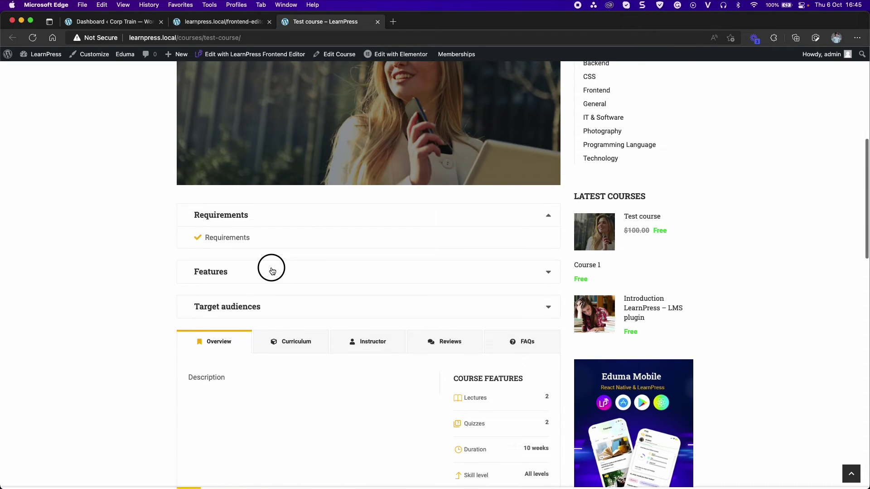
left_click(266, 305)
scroll(272, 304, "down", 2)
Browse the Curriculum, Instructor, Reviews and FAQs tabs, expanding the Question FAQ answer
left_click(291, 301)
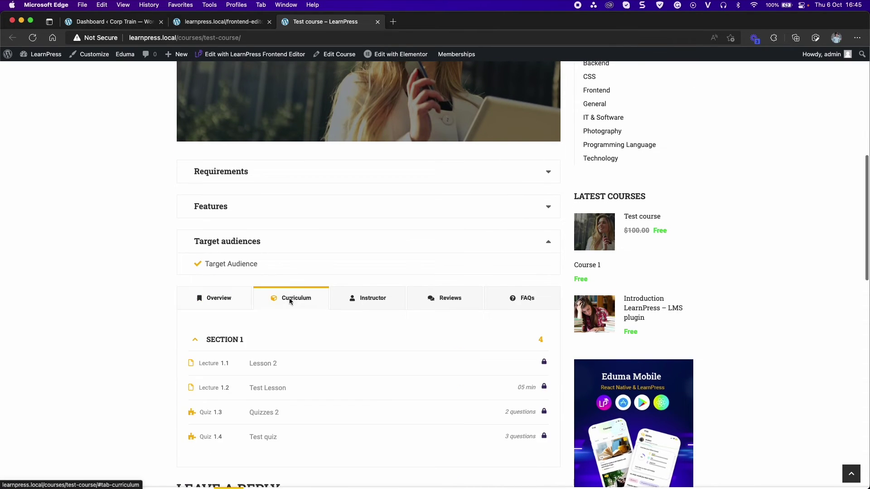
scroll(295, 304, "down", 3)
left_click(367, 232)
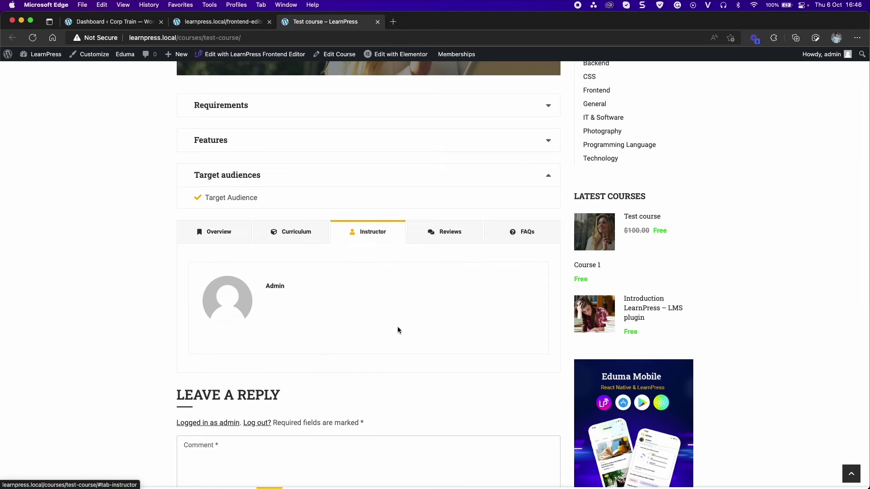
left_click(452, 234)
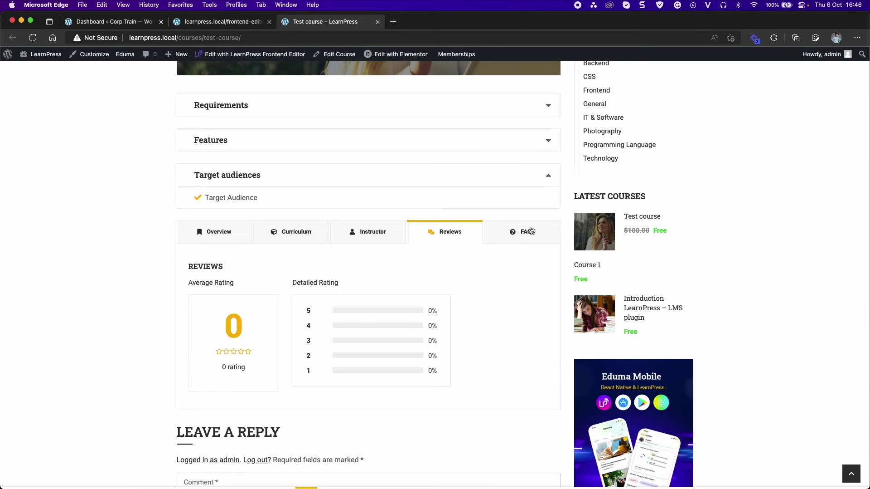
left_click(531, 230)
left_click(268, 273)
scroll(278, 284, "down", 4)
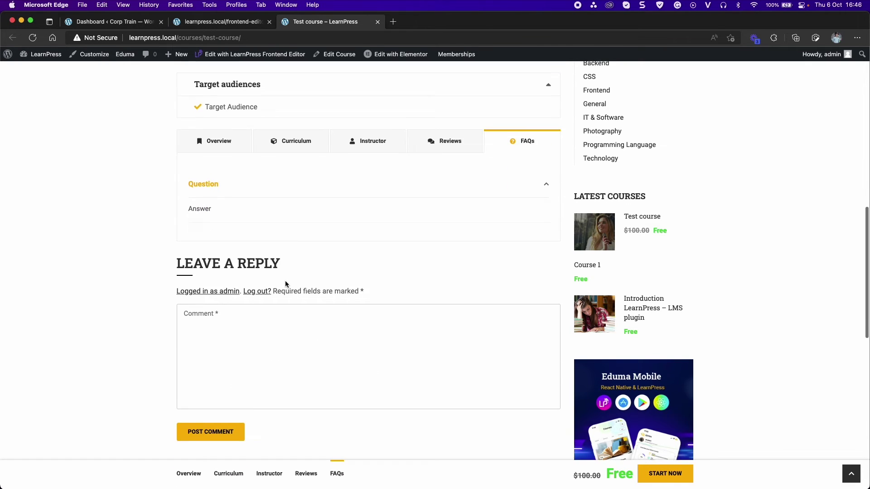
scroll(399, 285, "down", 10)
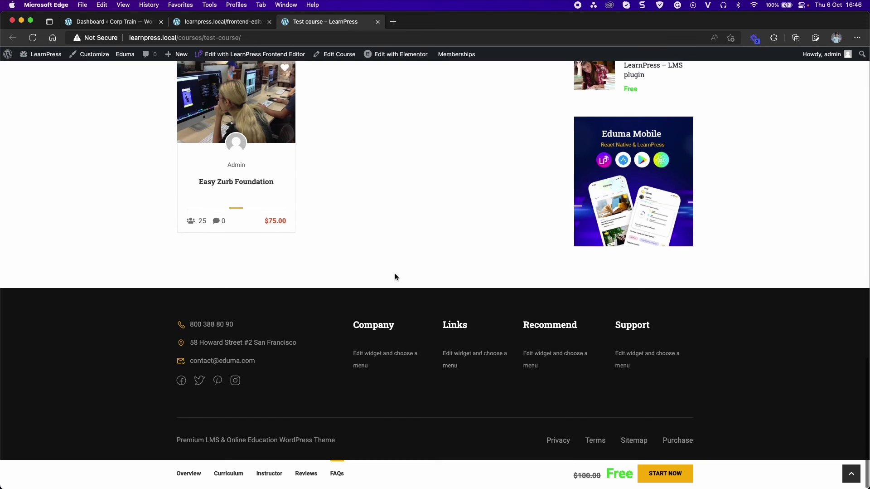
scroll(395, 277, "up", 20)
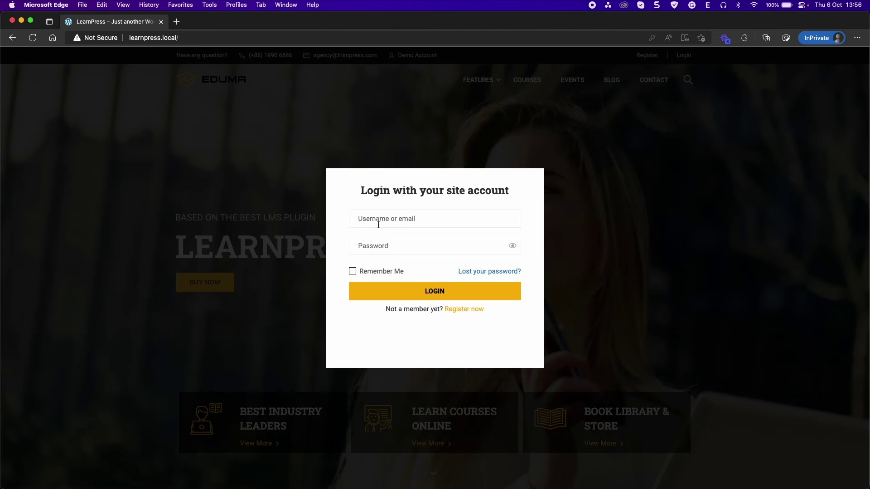
Log in with the student account's username and password
left_click(380, 222)
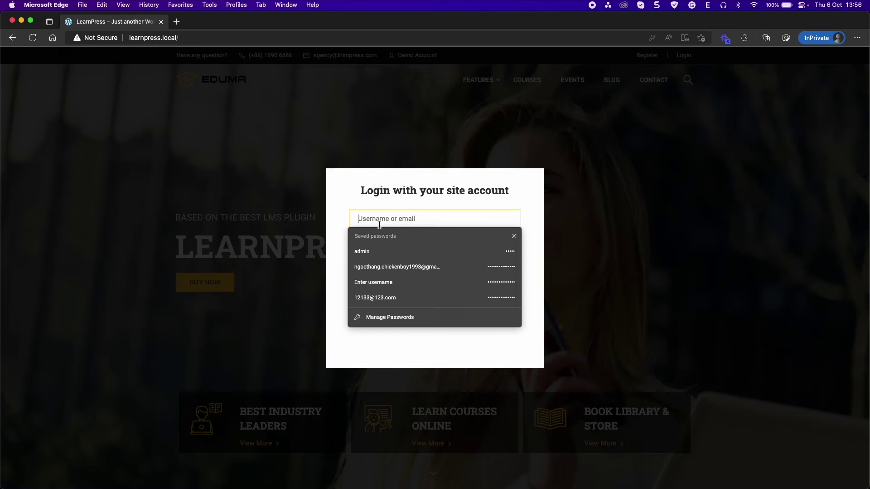
type("tester")
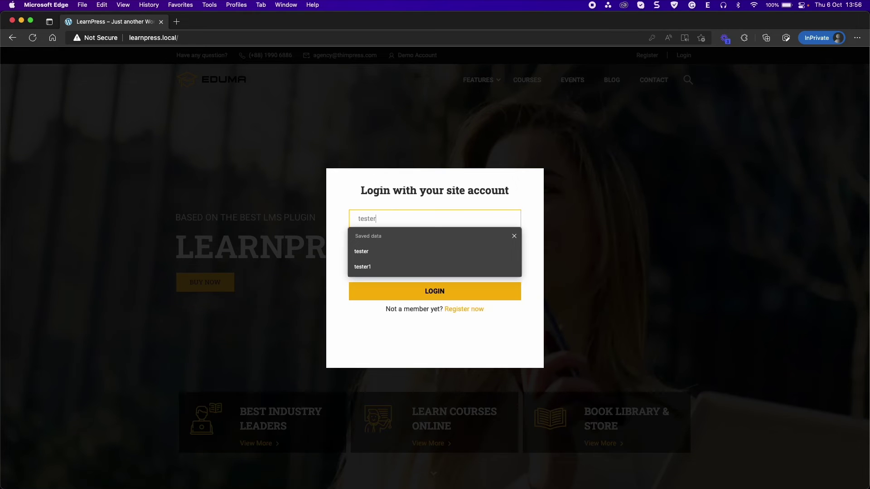
key("Tab")
type("123")
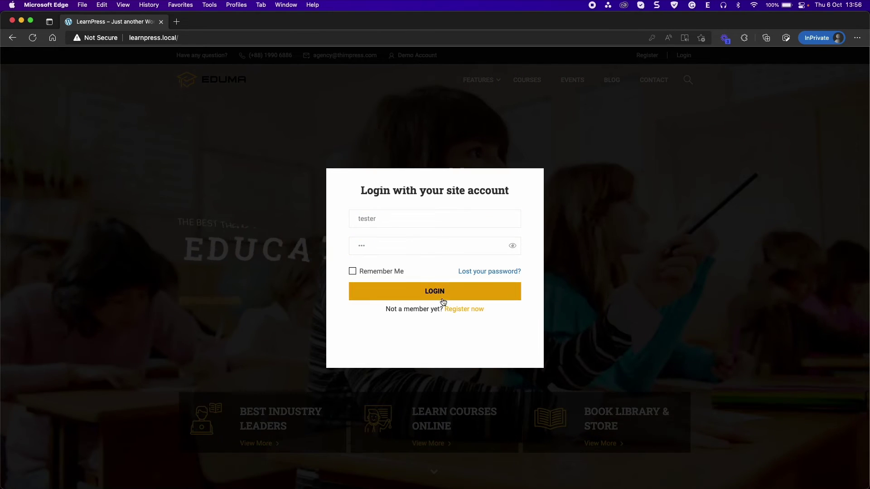
left_click(442, 298)
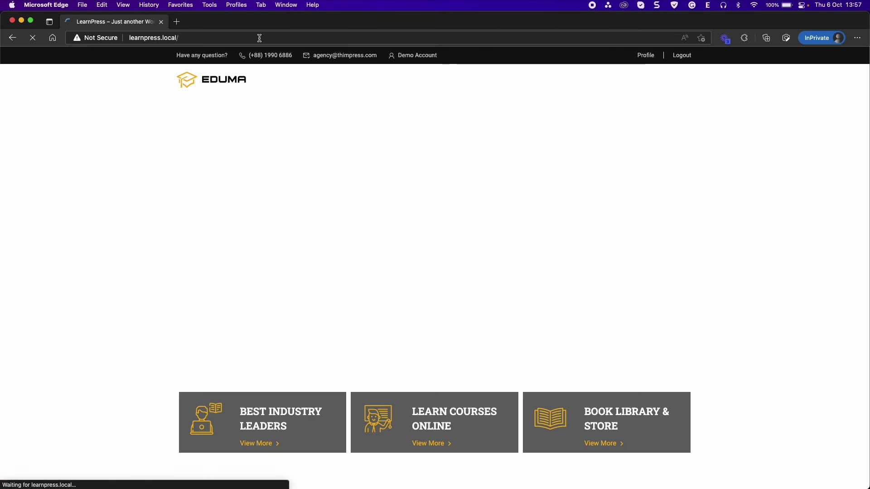
Go to the /courses page, open Test course and start it
left_click(267, 37)
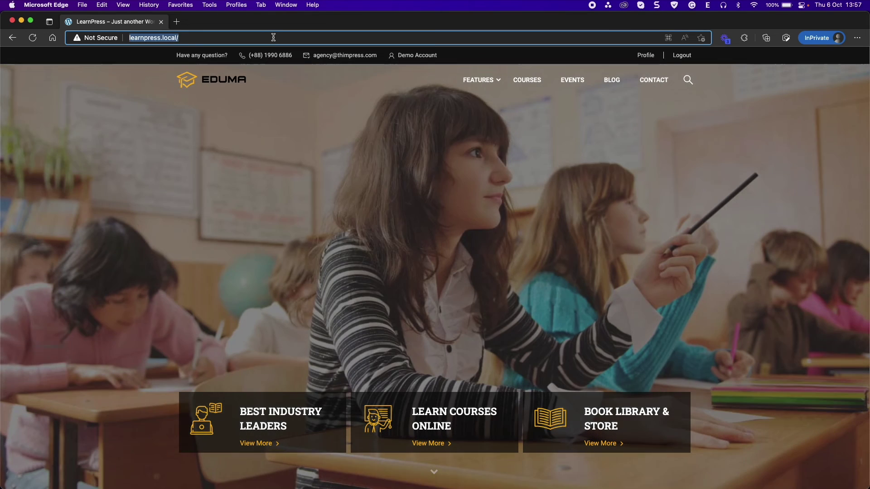
key("Right")
type("courses")
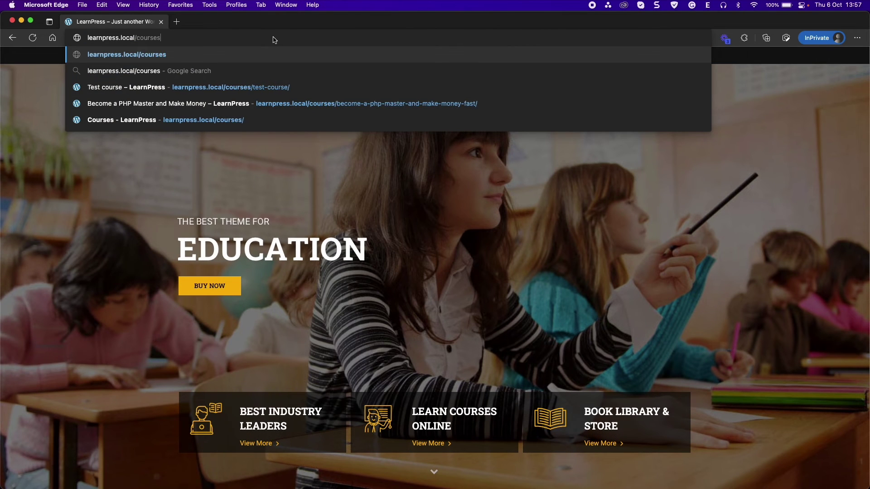
key("Return")
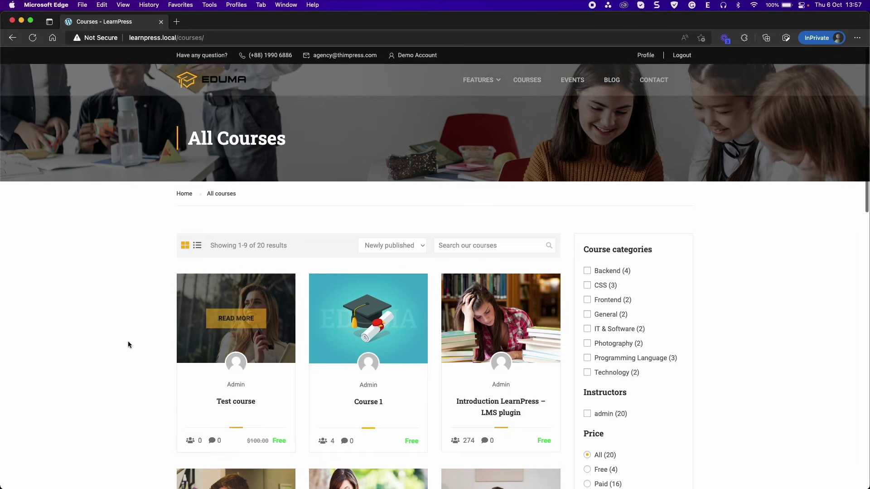
left_click(239, 400)
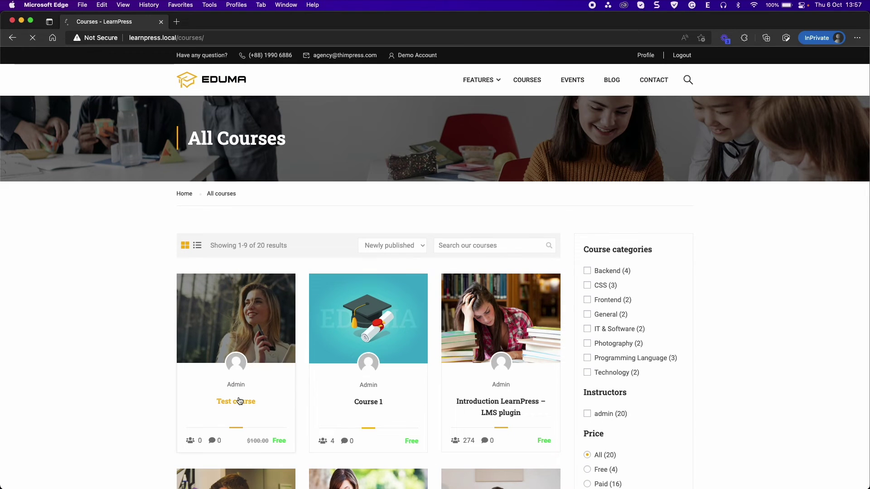
scroll(501, 201, "down", 2)
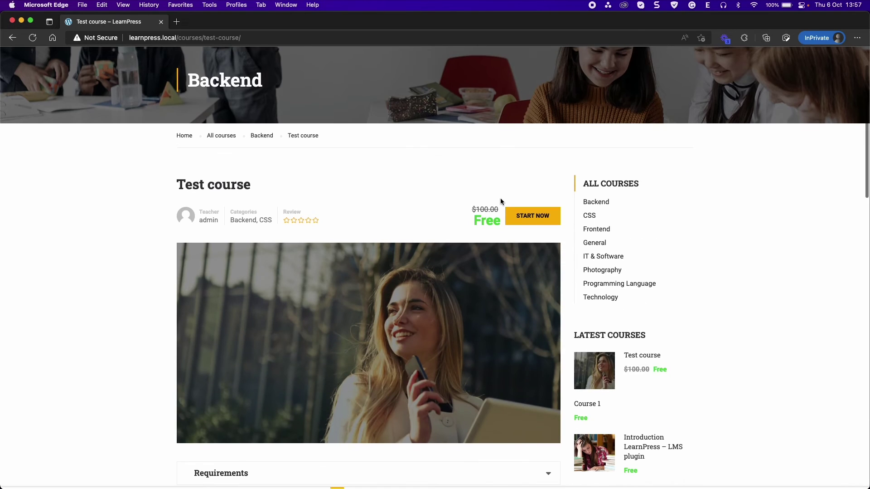
left_click(534, 218)
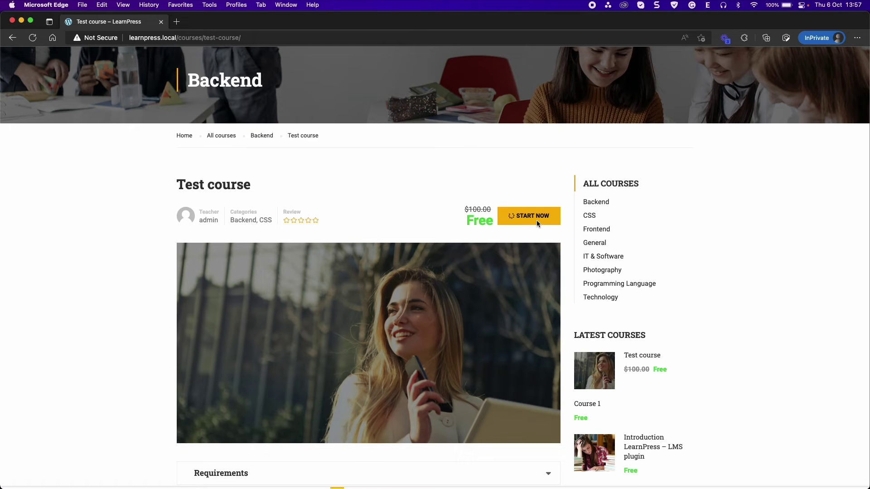
scroll(536, 219, "up", 1)
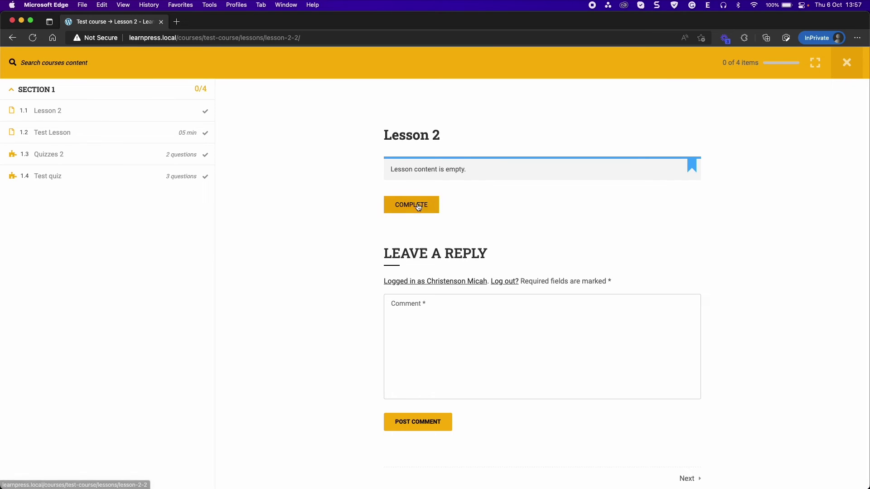
Mark Lesson 2 and Test Lesson as complete, confirming each
left_click(435, 207)
left_click(494, 294)
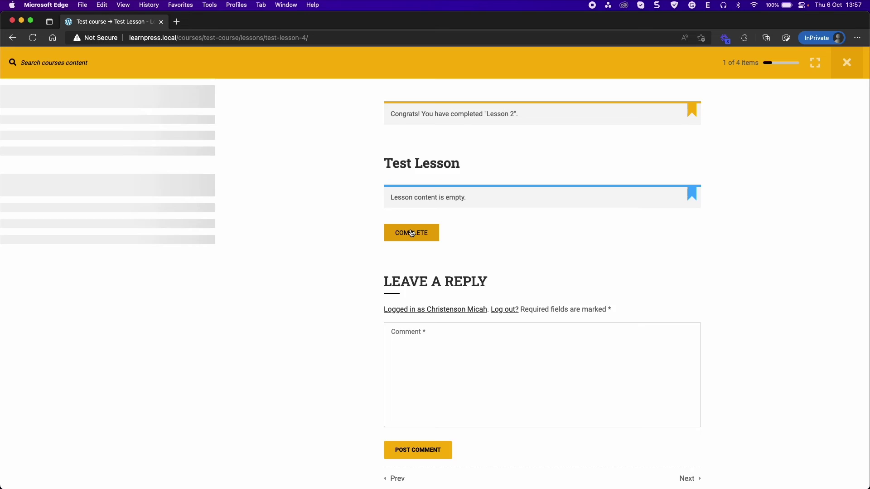
left_click(412, 233)
left_click(492, 292)
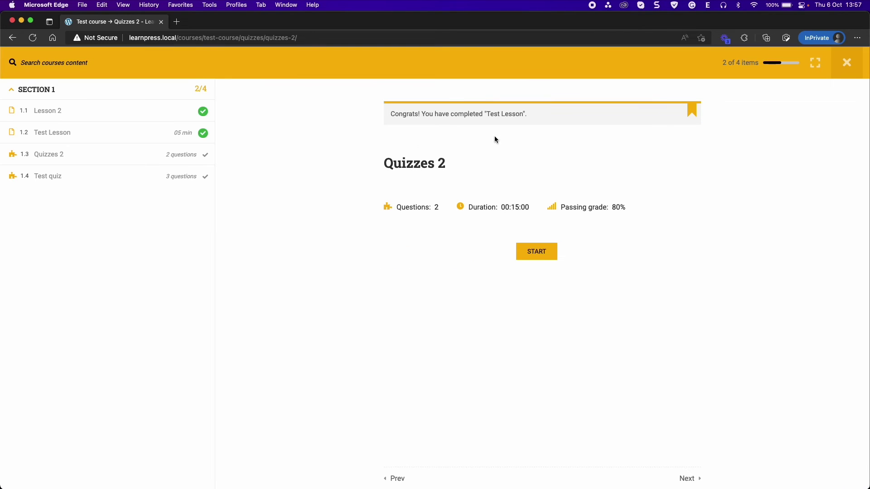
Start Test quiz, choosing First and Second options, then answering True on question 2
left_click(58, 178)
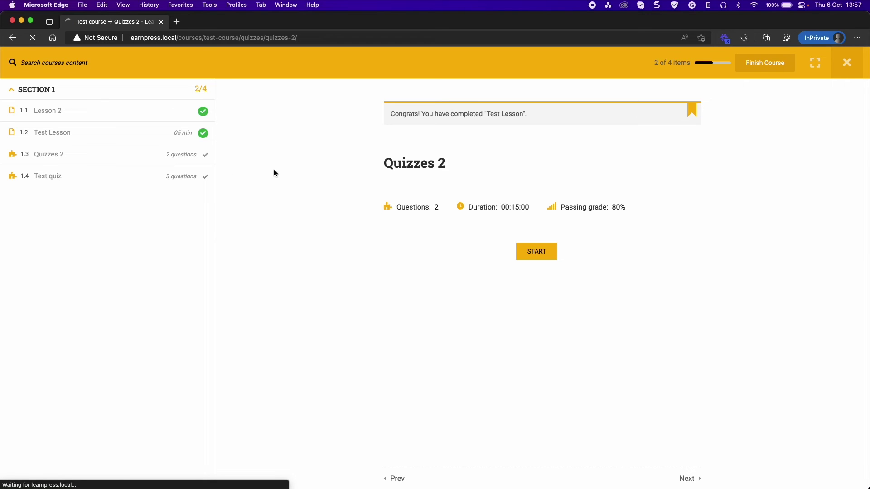
left_click(534, 221)
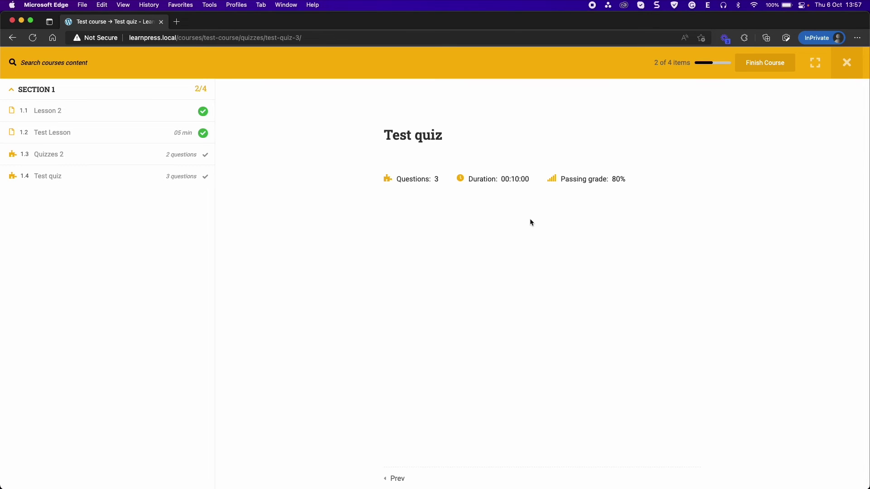
left_click(407, 238)
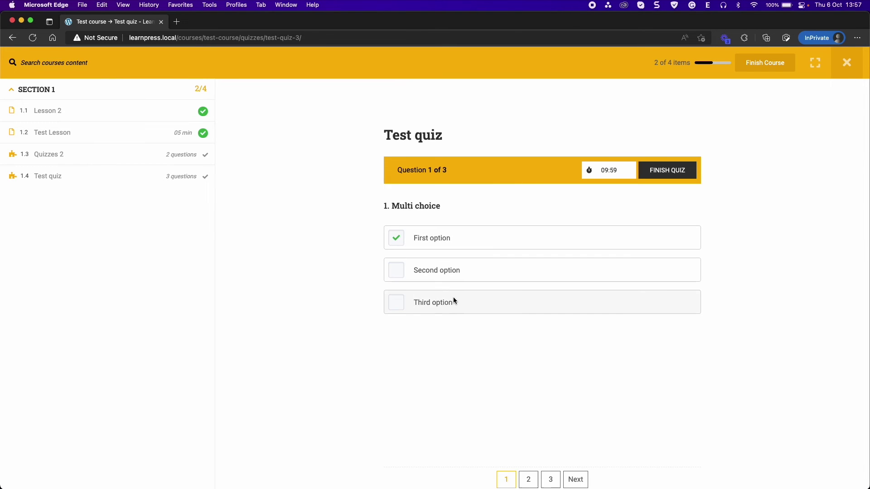
left_click(408, 270)
left_click(528, 478)
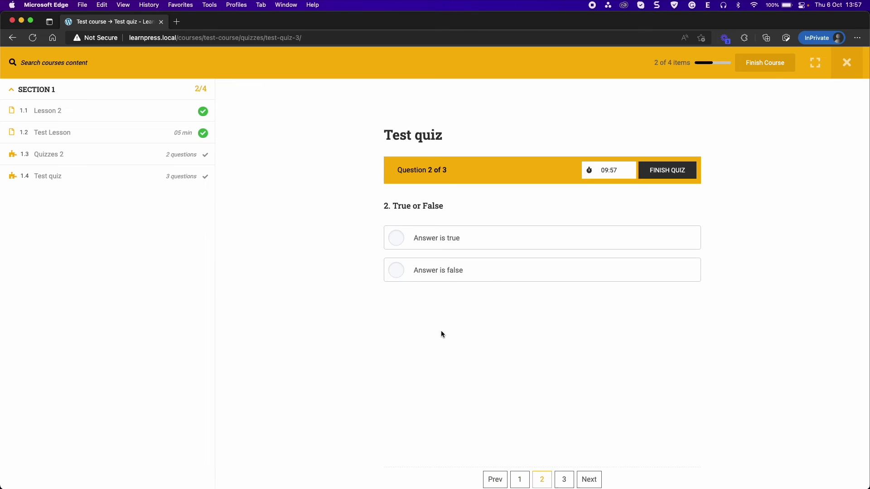
left_click(395, 244)
Fill in both blanks of question 3, then submit the quiz and confirm
left_click(564, 479)
left_click(443, 244)
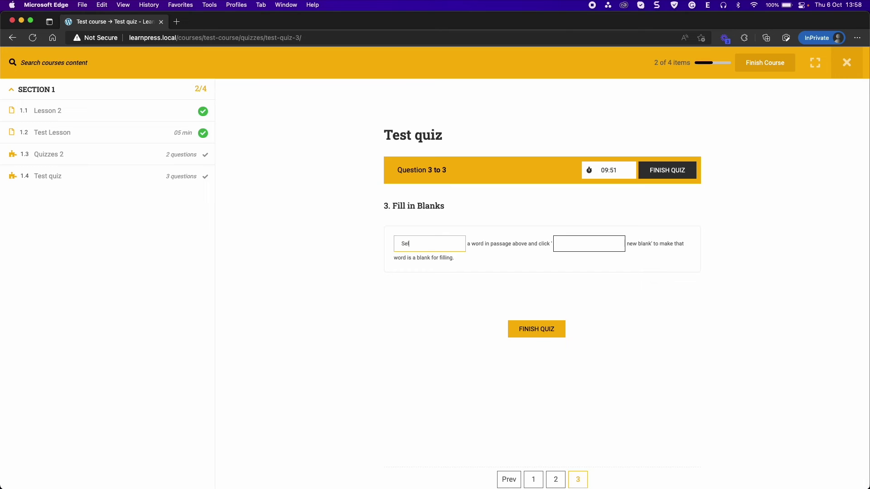
left_click(562, 243)
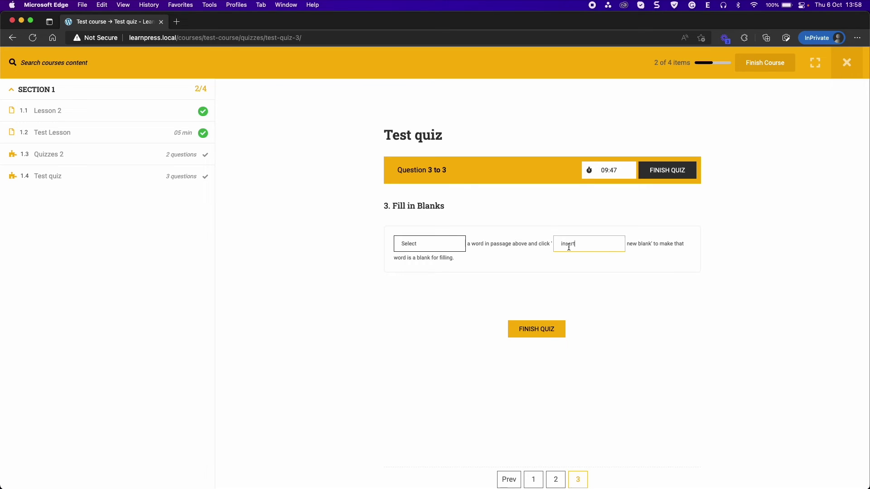
left_click(528, 329)
left_click(463, 286)
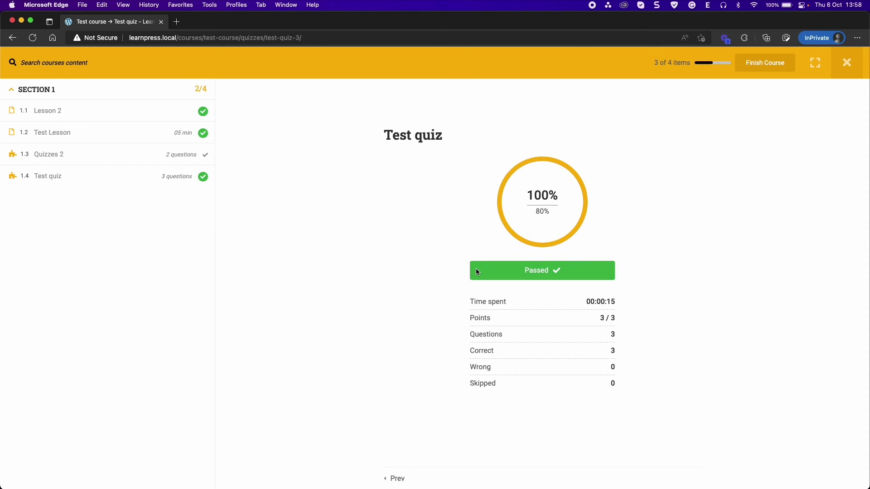
Finish the whole Test course, confirming with Yes
left_click(760, 63)
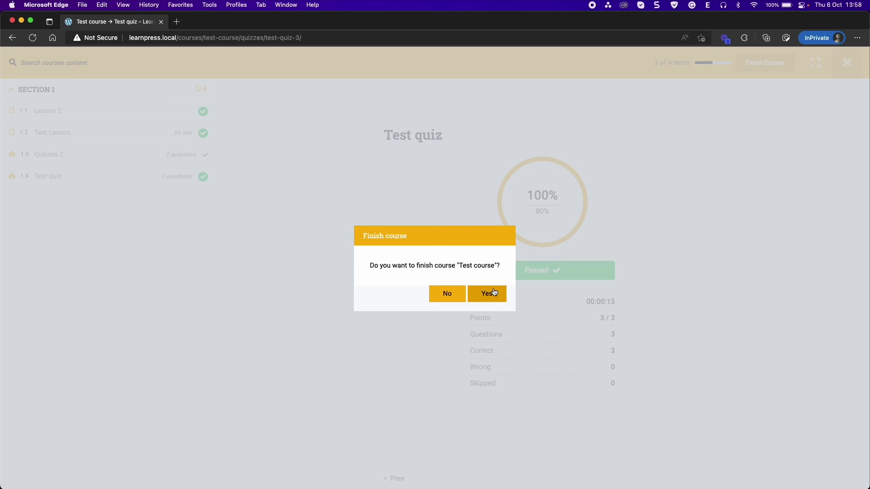
left_click(495, 292)
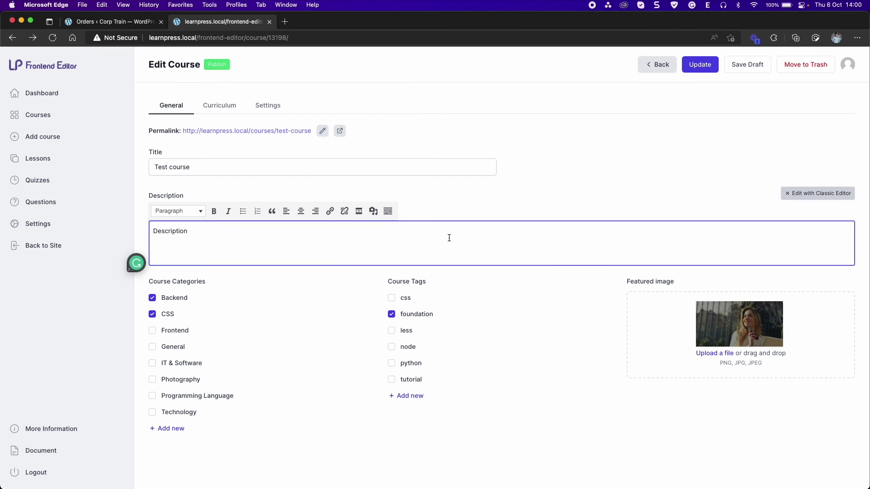
Open the Dashboard, chart Test course, and limit the chart to month 10
left_click(51, 96)
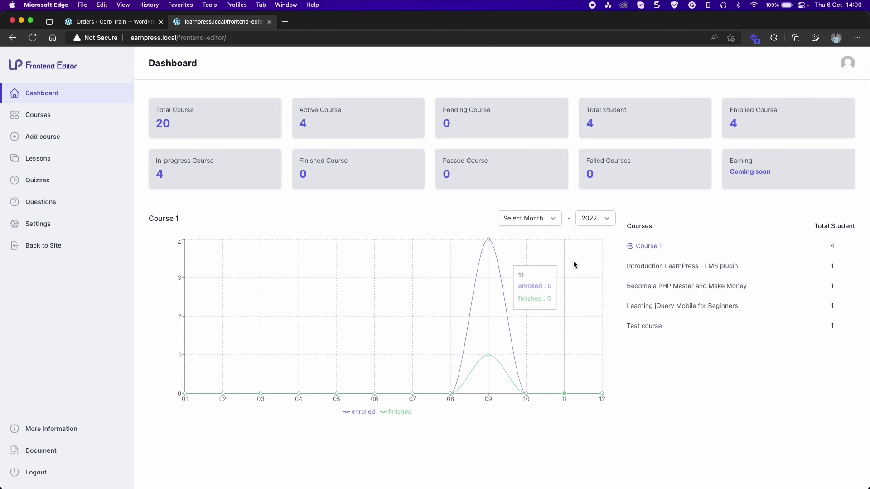
left_click(644, 325)
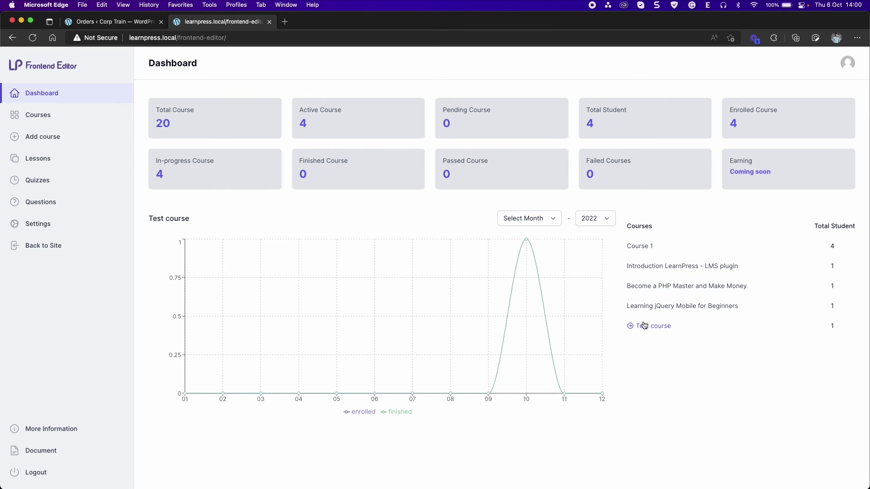
left_click(561, 218)
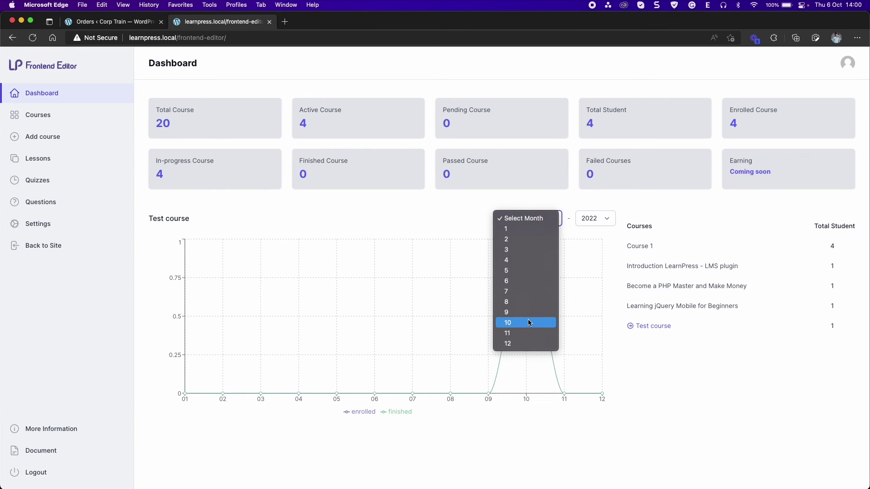
left_click(529, 322)
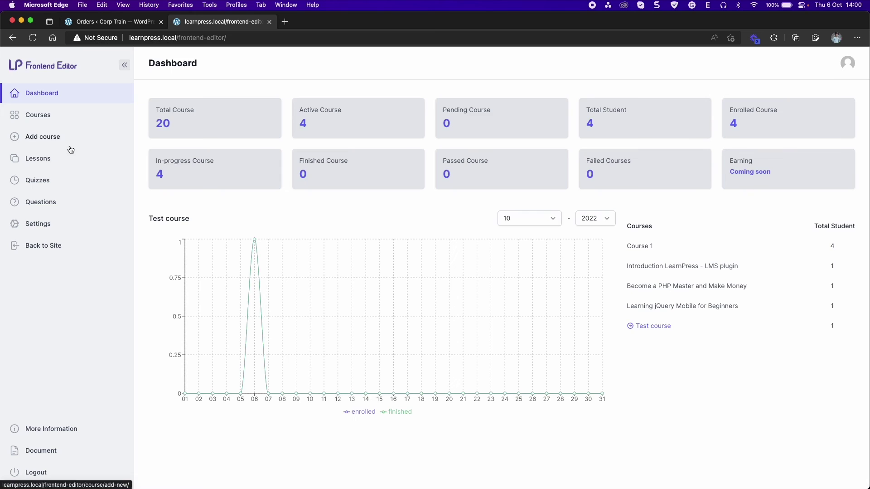
Open the Lessons list and search for 'Lesson 1'
left_click(57, 159)
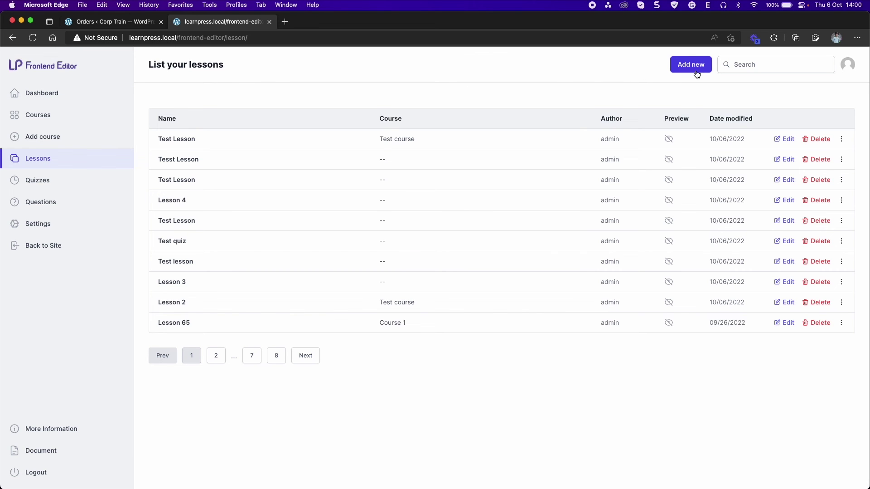
left_click(744, 67)
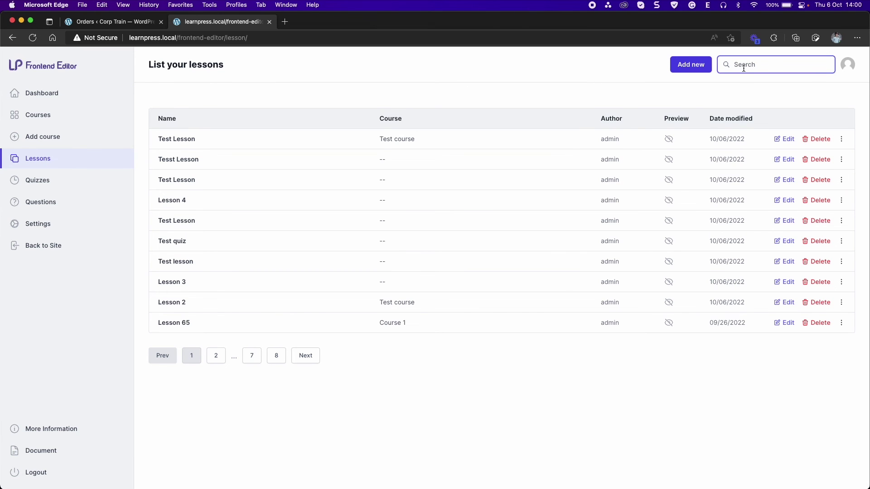
type("Lesson 1")
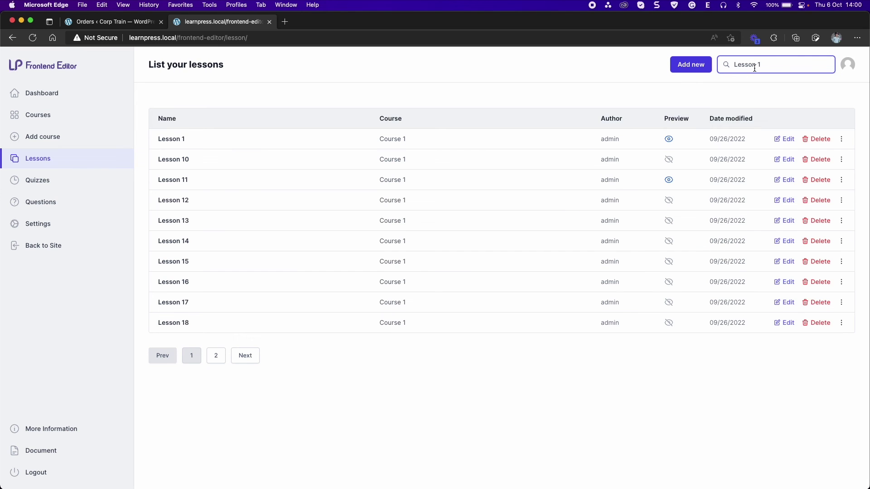
Add a new lesson titled 'Title' with description 'Description', then close the dialog
left_click(685, 66)
left_click(315, 195)
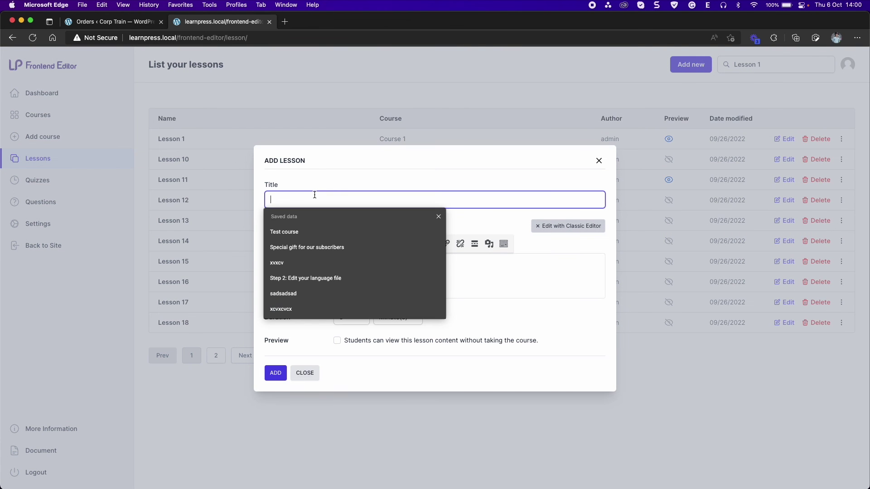
type("Title")
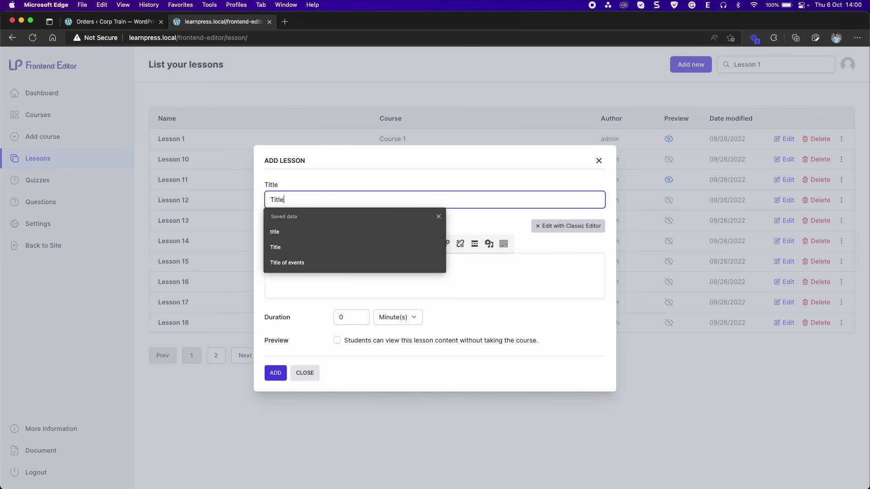
key("Tab")
type("Dessci")
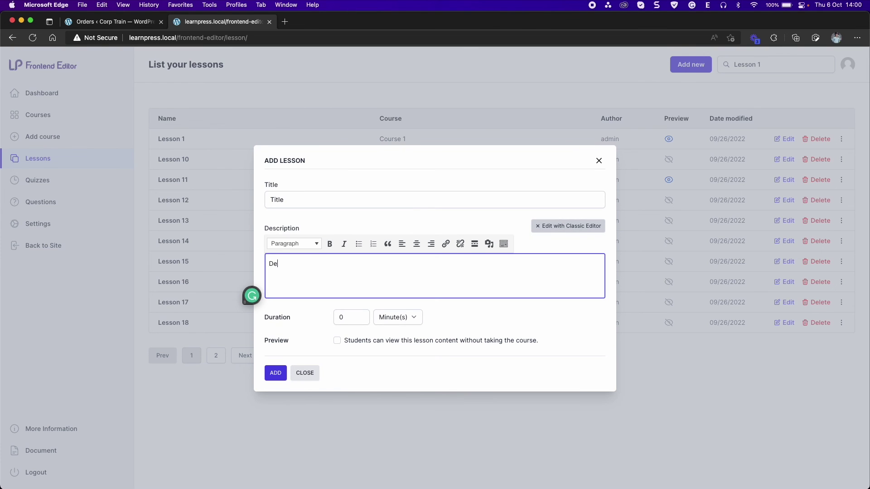
key("BackSpace")
key("BackSpace")
type("cip")
key("BackSpace")
key("BackSpace")
type("ription")
left_click(348, 319)
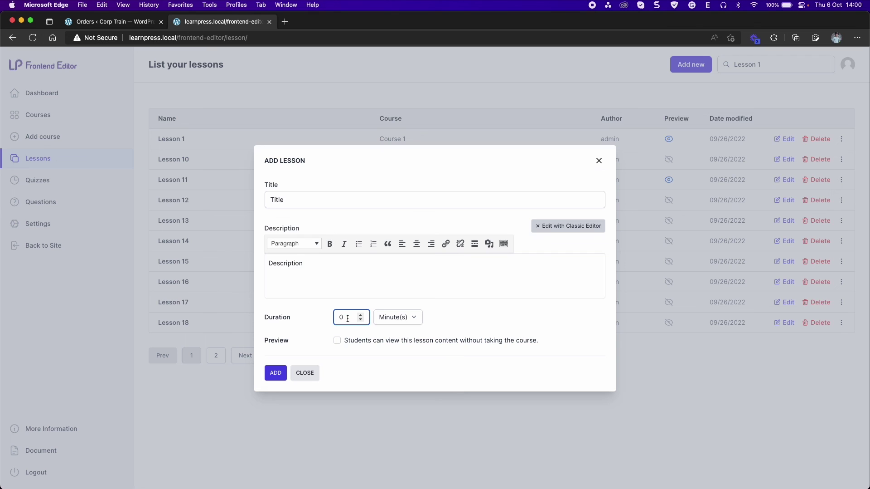
left_click(274, 373)
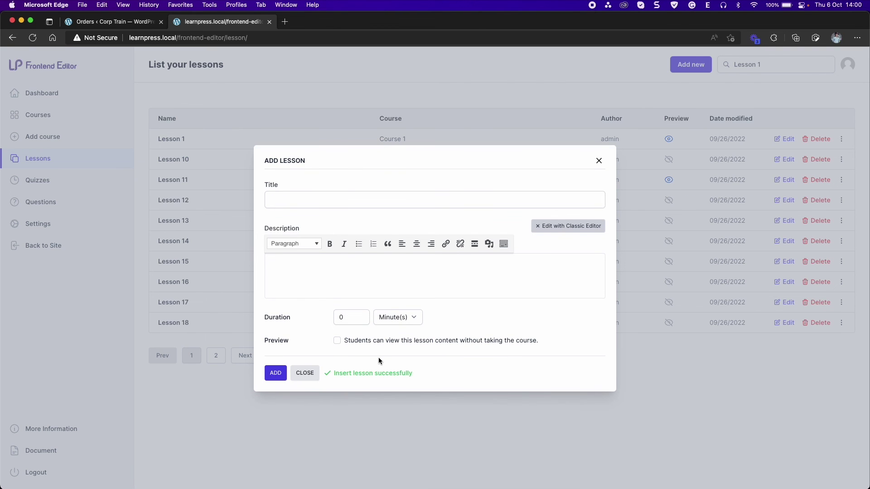
left_click(599, 160)
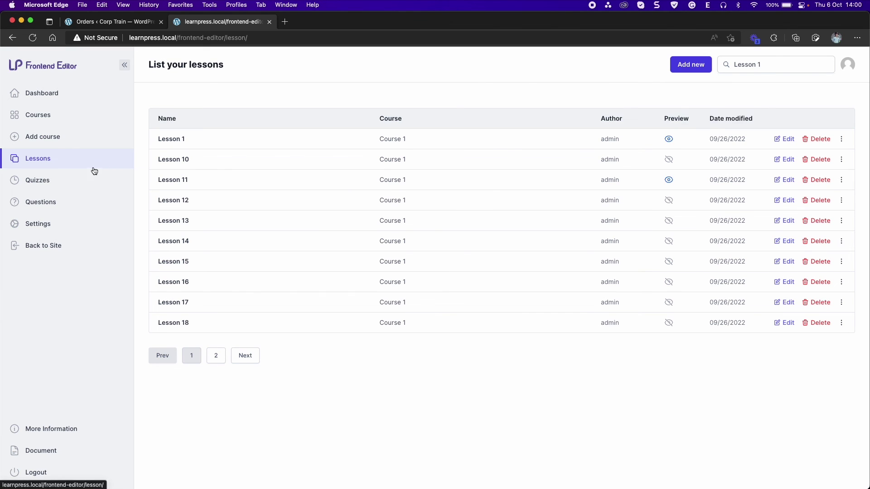
Look over the Quizzes list and Add new quiz form, then open the Questions list
left_click(53, 179)
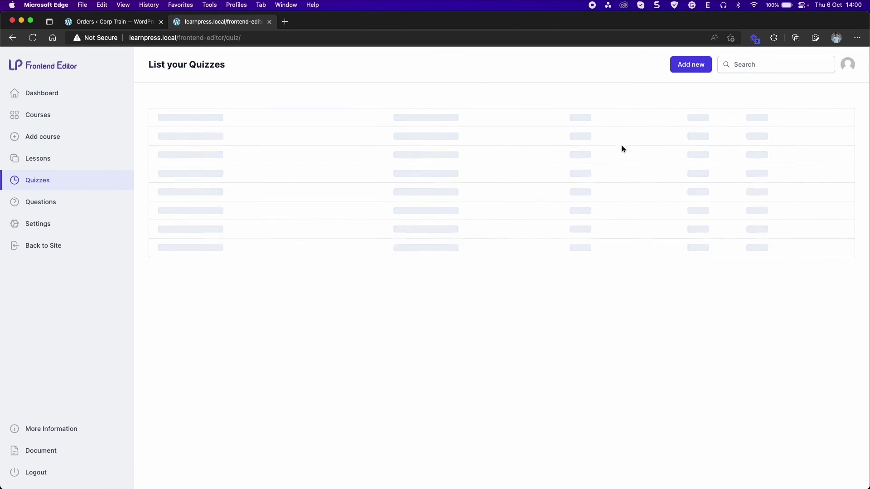
left_click(694, 65)
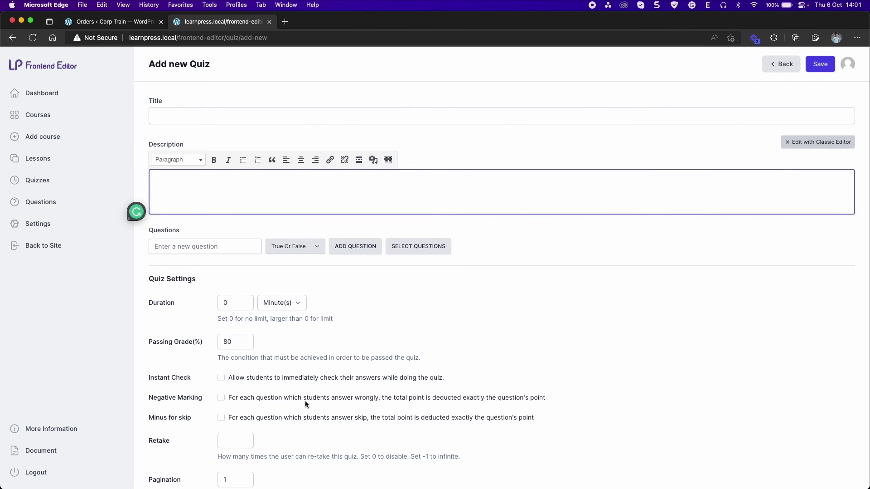
left_click(54, 208)
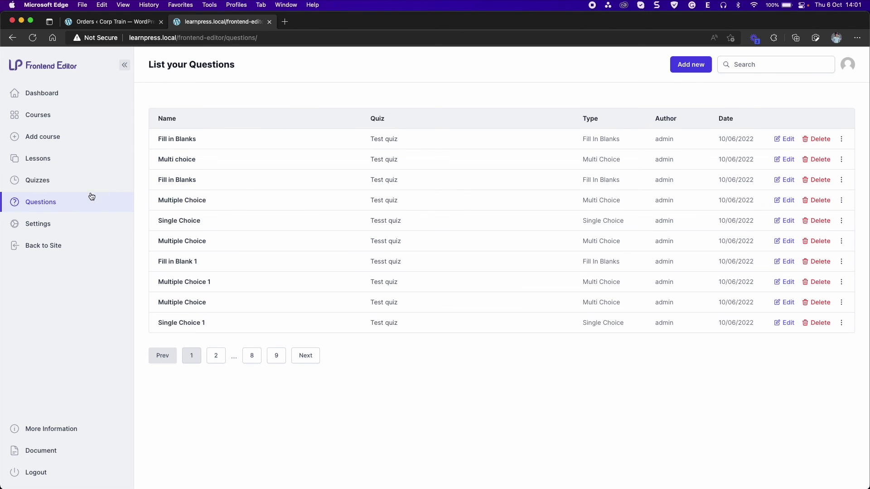
Open the Settings page showing the account profile fields
left_click(49, 224)
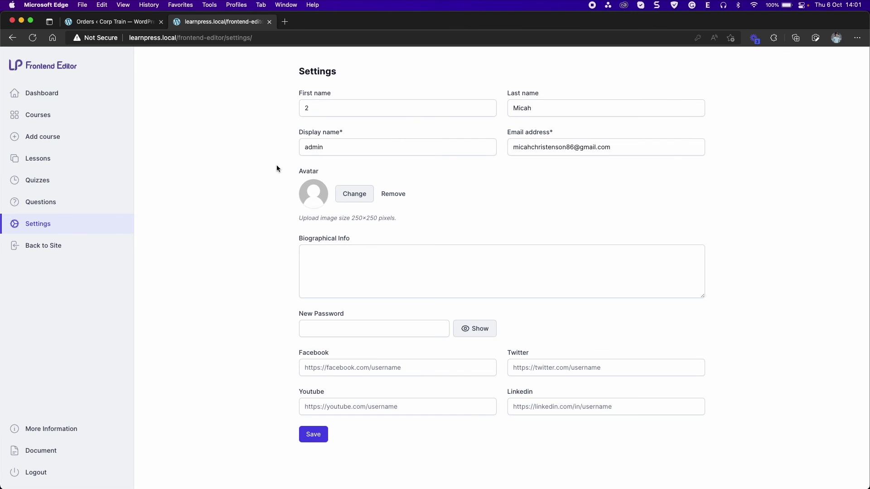